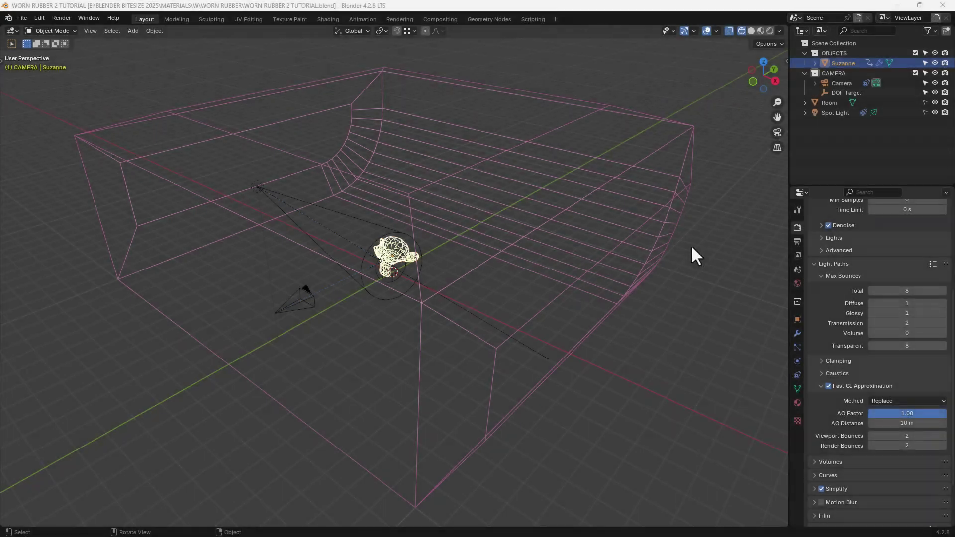
# Open the Shading workspace and switch its 3D viewport to Rendered shading
pyautogui.moveTo(412, 285); pyautogui.dragTo(432, 290, button='middle')
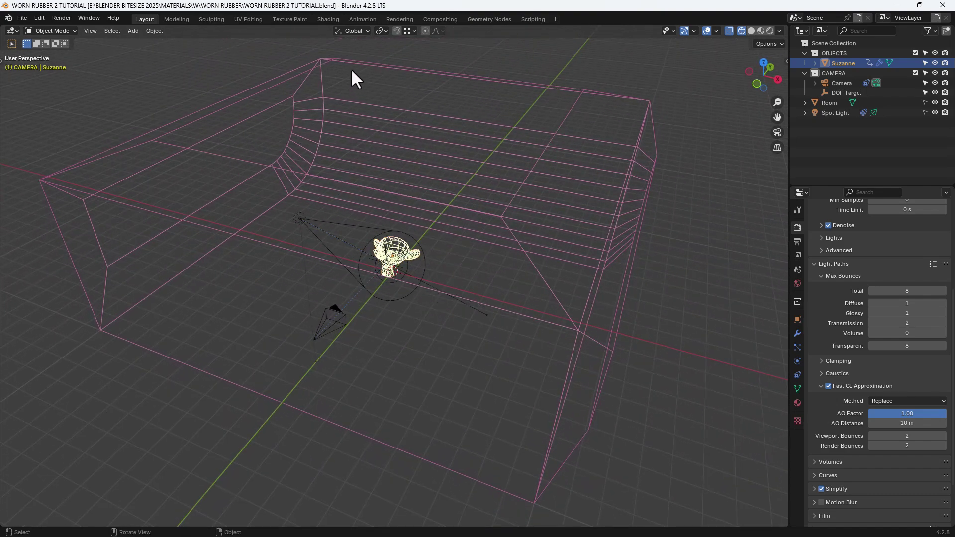
pyautogui.click(333, 20)
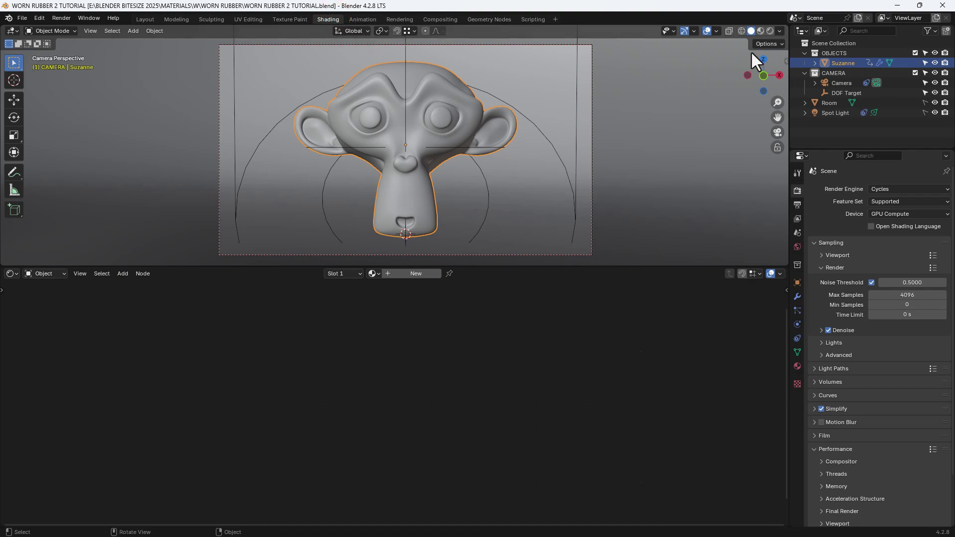
pyautogui.click(771, 30)
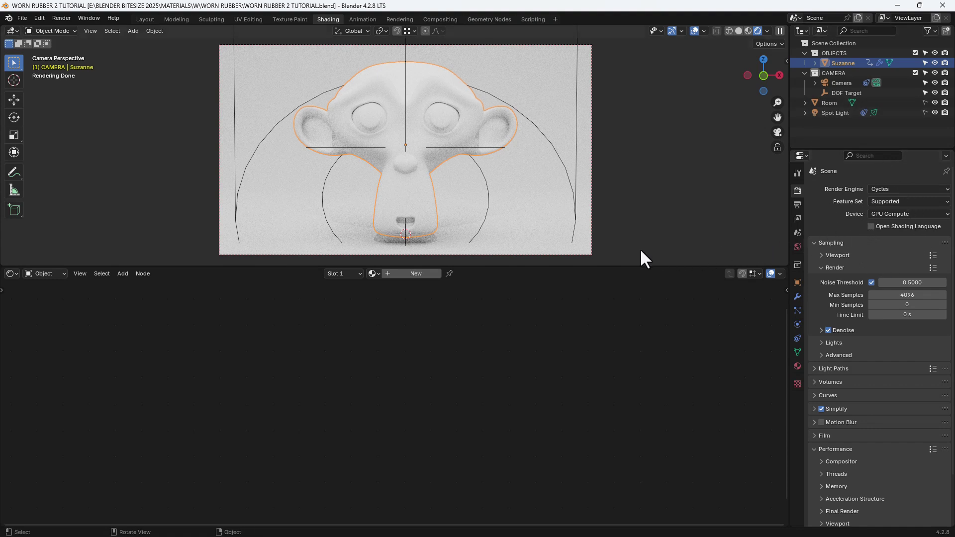
# Create a new material on Suzanne and set its base color's HSV value to 0.015
pyautogui.click(416, 273)
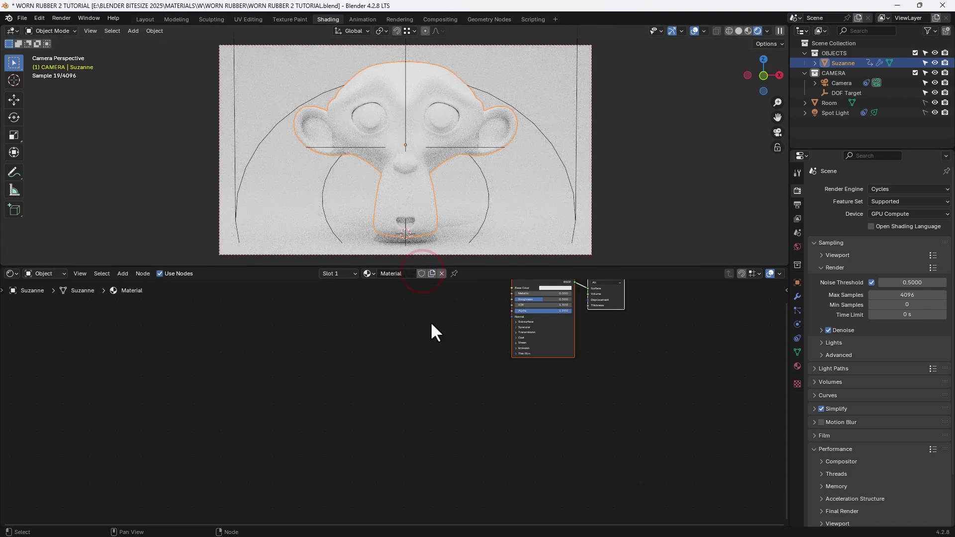
pyautogui.press('Home')
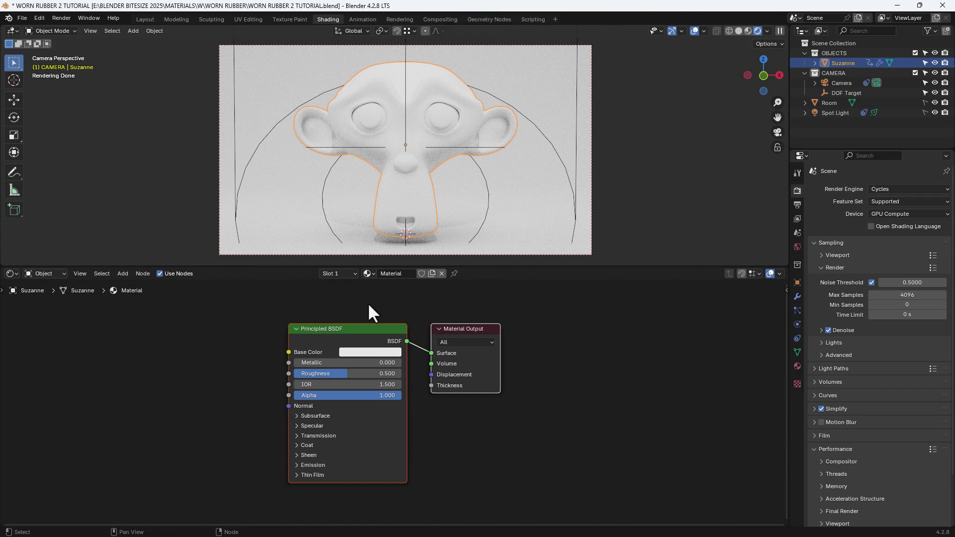
pyautogui.click(349, 351)
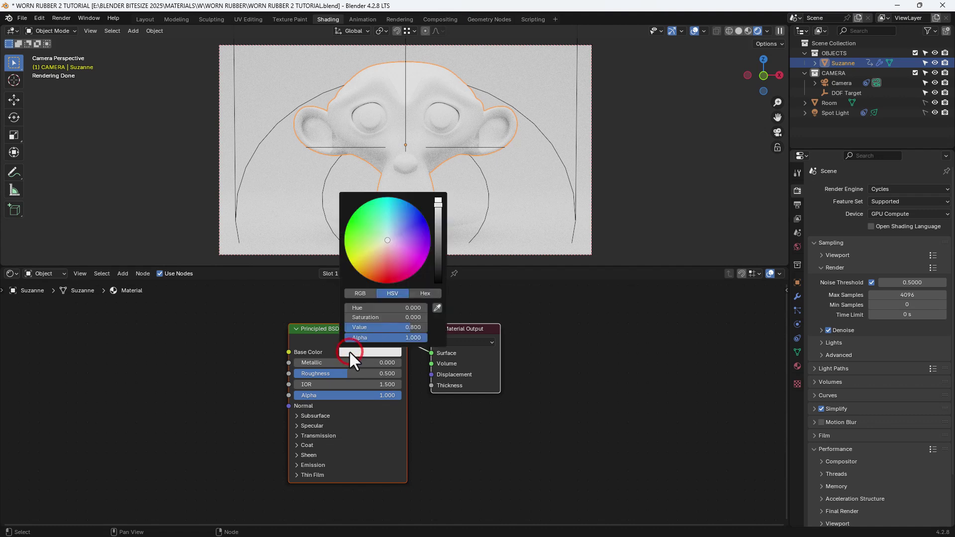
pyautogui.click(362, 327)
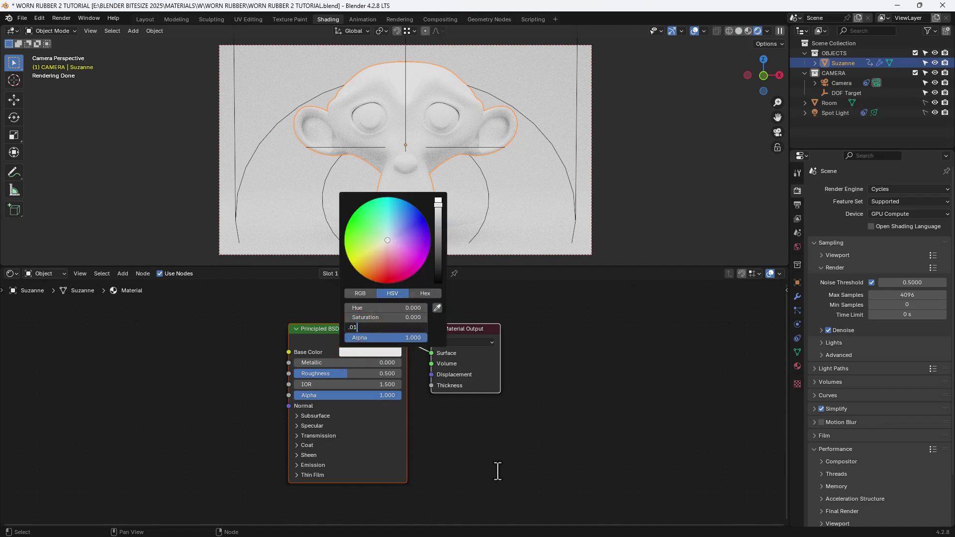
pyautogui.write('.015')
pyautogui.press('Return')
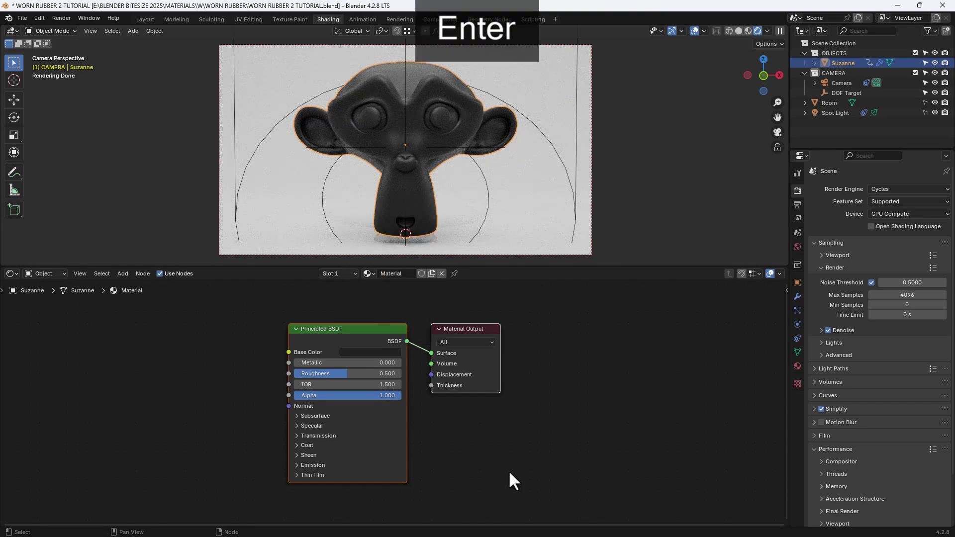
# Set the HSV value of the Principled BSDF's specular tint to 0.35
pyautogui.click(312, 426)
pyautogui.click(352, 461)
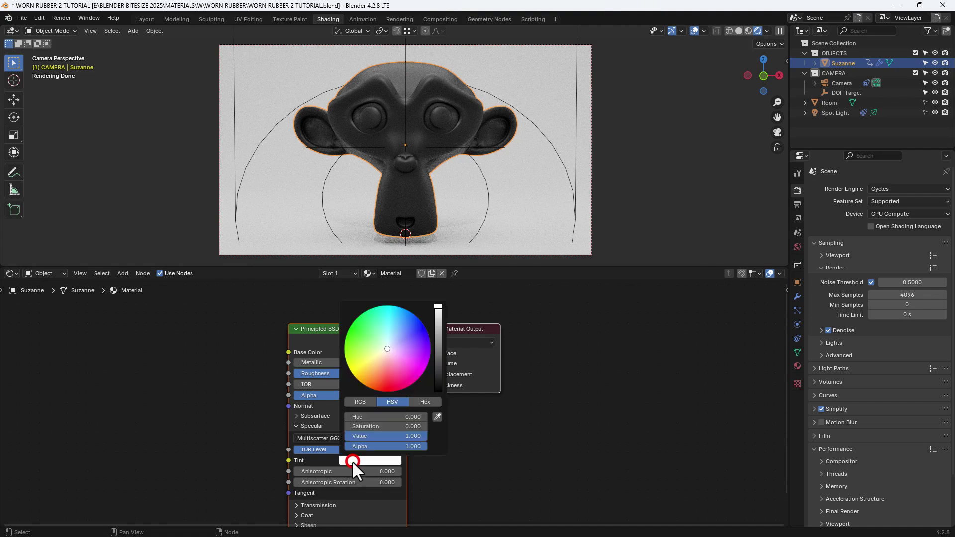
pyautogui.click(361, 437)
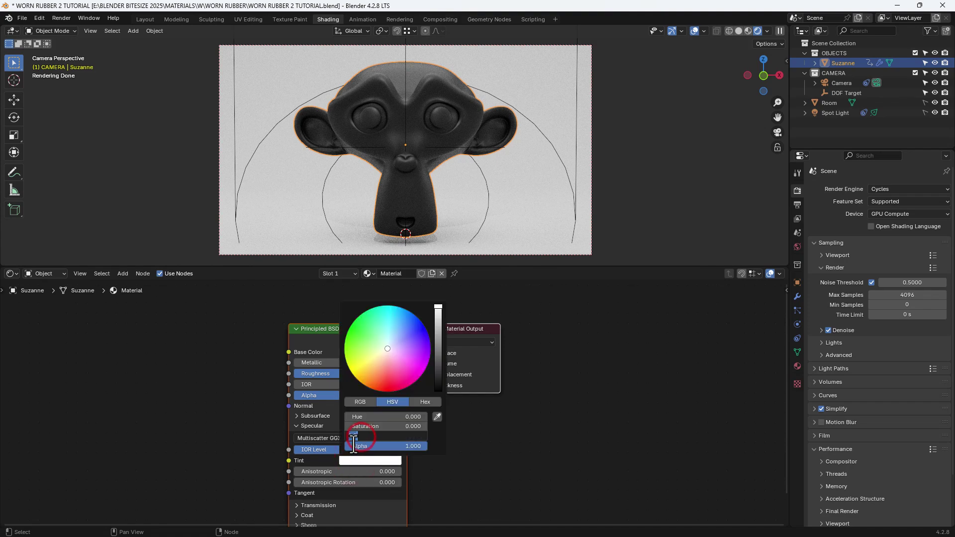
pyautogui.press('Return')
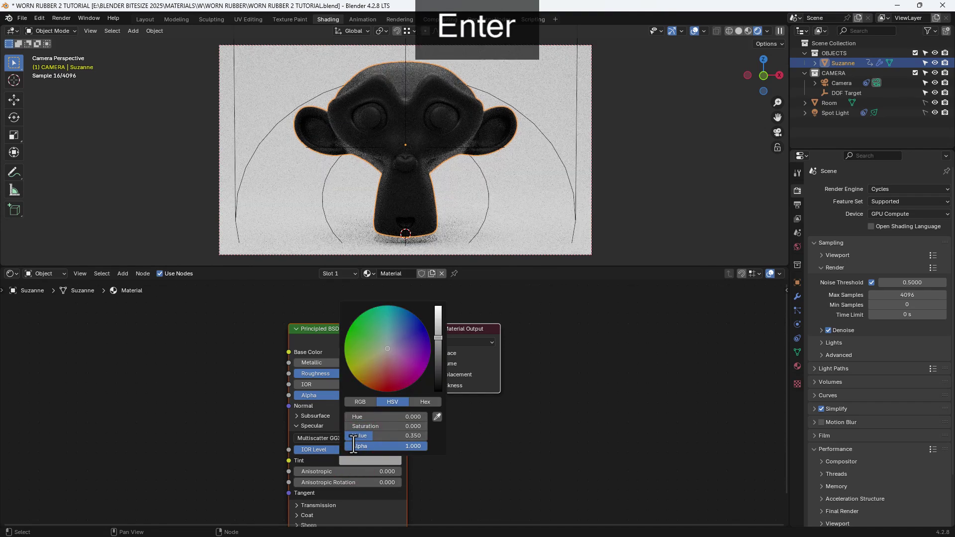
# Enlarge the shader node editor and frame Suzanne's upper head close up in the shortened viewport
pyautogui.moveTo(454, 426); pyautogui.dragTo(683, 385, button='middle')
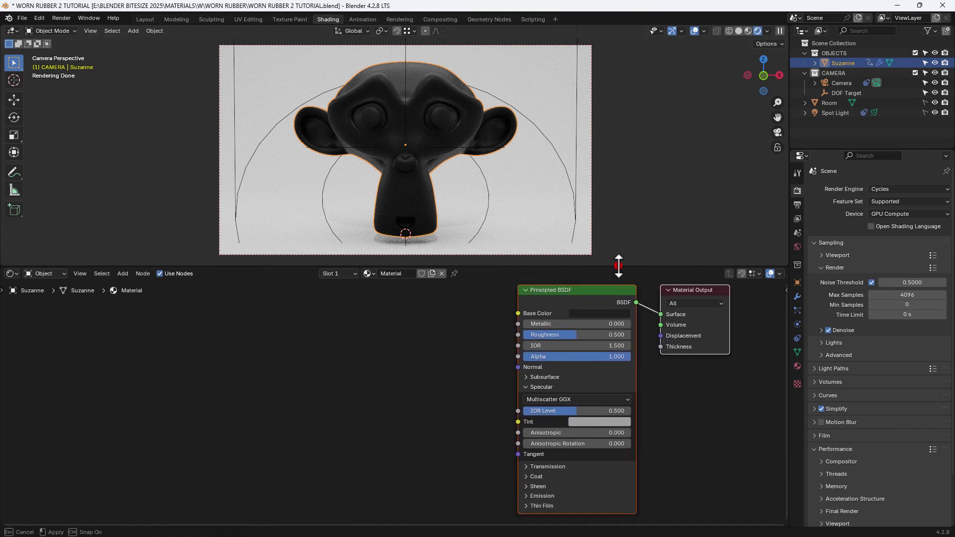
pyautogui.moveTo(618, 267); pyautogui.dragTo(614, 153)
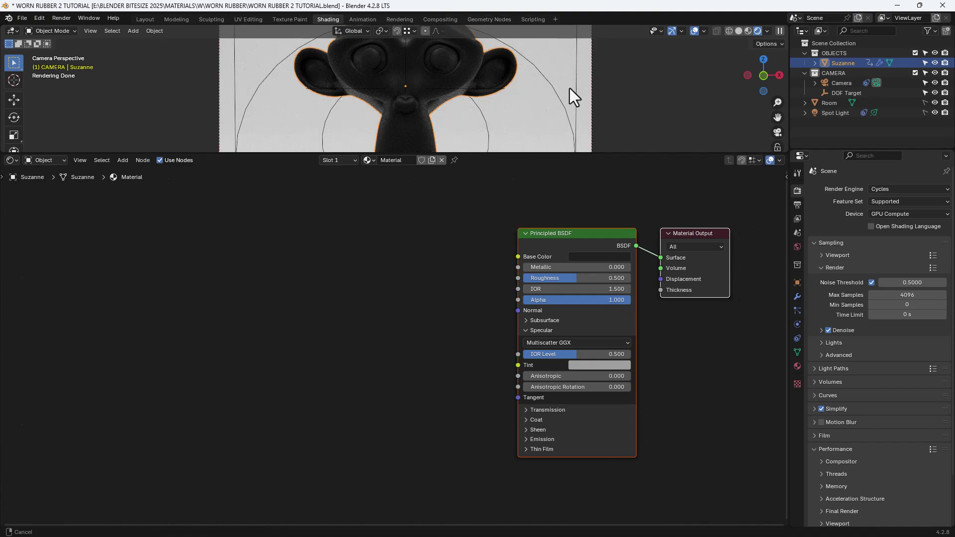
pyautogui.keyDown('shift'); pyautogui.moveTo(569, 88); pyautogui.dragTo(569, 122, button='middle'); pyautogui.keyUp('shift')
pyautogui.scroll(2, 548, 117)
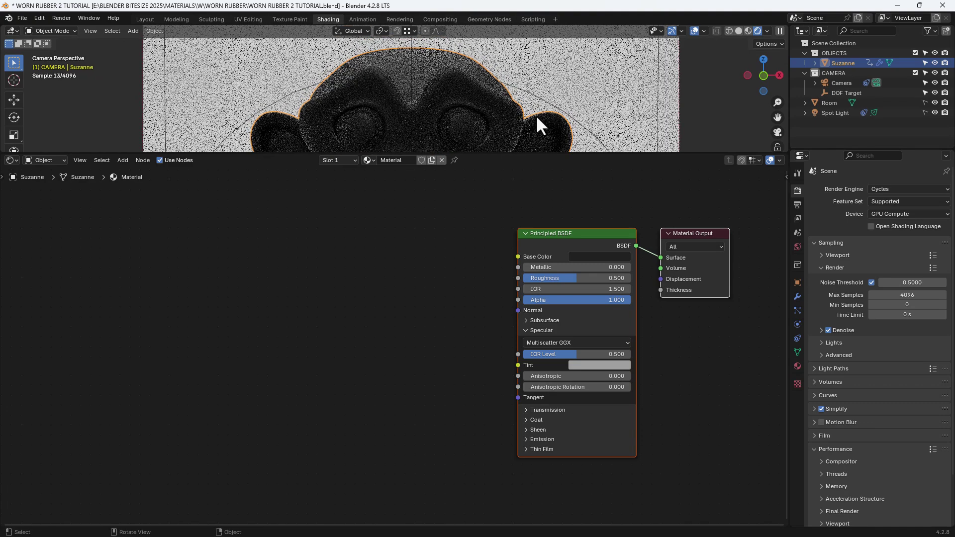
pyautogui.scroll(1, 536, 117)
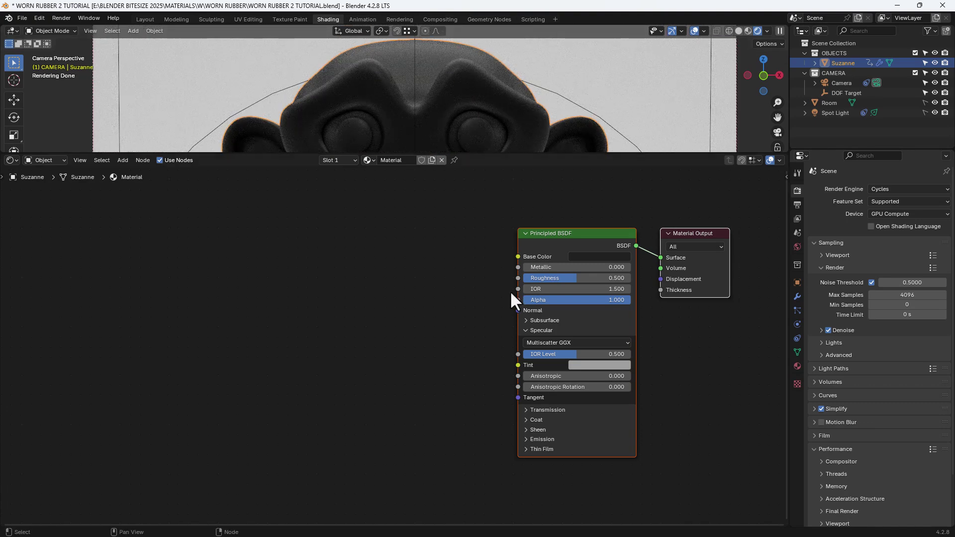
# Rename the material as "worn rubber"
pyautogui.moveTo(490, 298); pyautogui.dragTo(529, 264, button='middle')
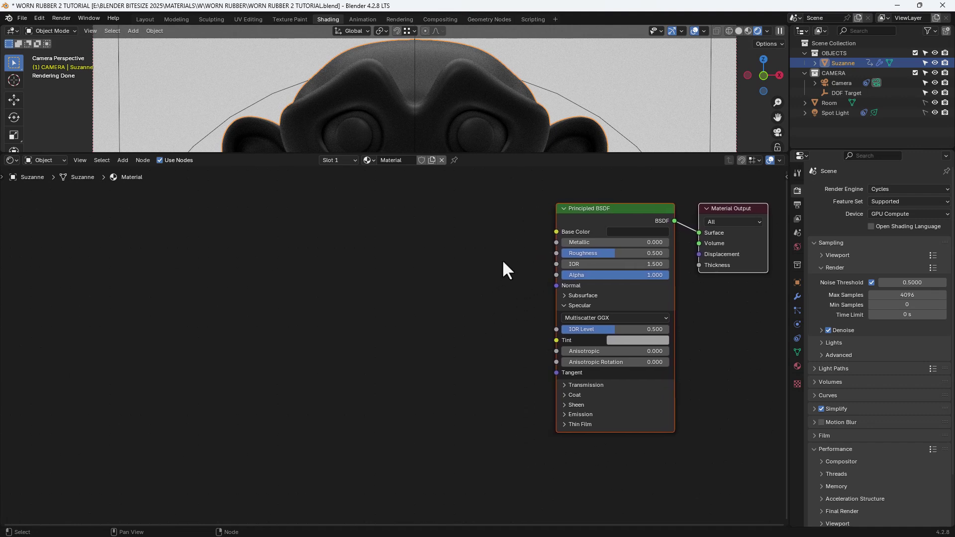
pyautogui.click(503, 262)
pyautogui.moveTo(402, 229); pyautogui.dragTo(404, 233, button='middle')
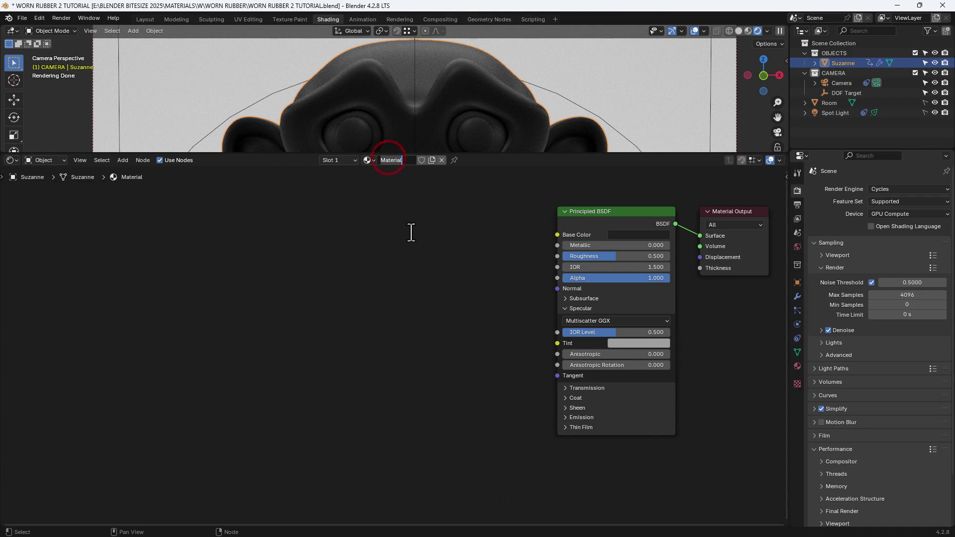
pyautogui.write('worn rubber')
pyautogui.press('Return')
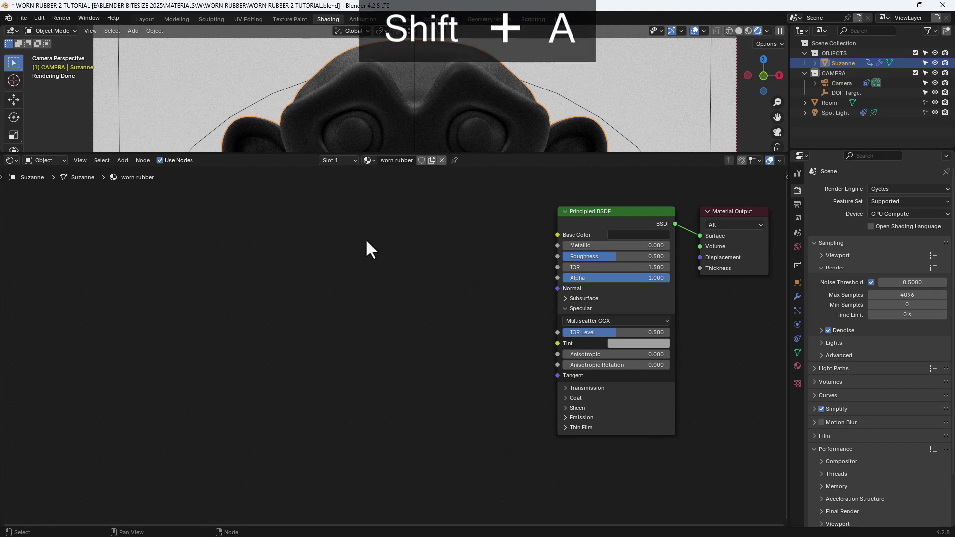
# Add a Noise Texture node well ahead of the Principled BSDF, leaving room between them
pyautogui.hotkey('shift', 'a')
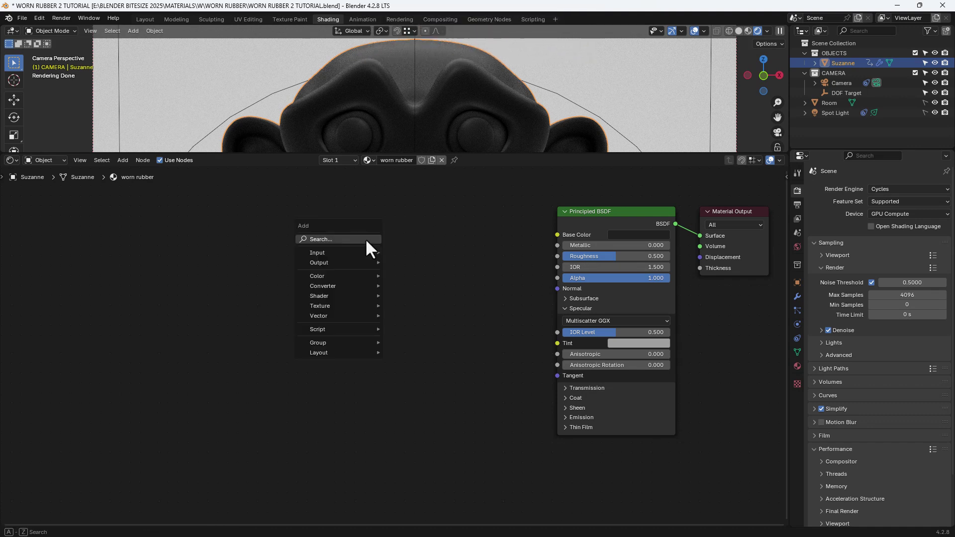
pyautogui.click(365, 239)
pyautogui.write('noise')
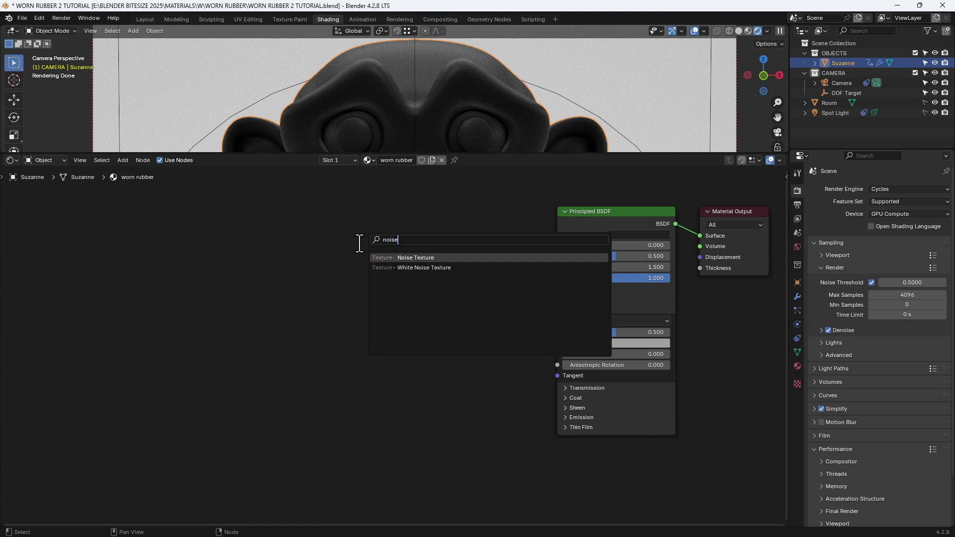
pyautogui.press('Return')
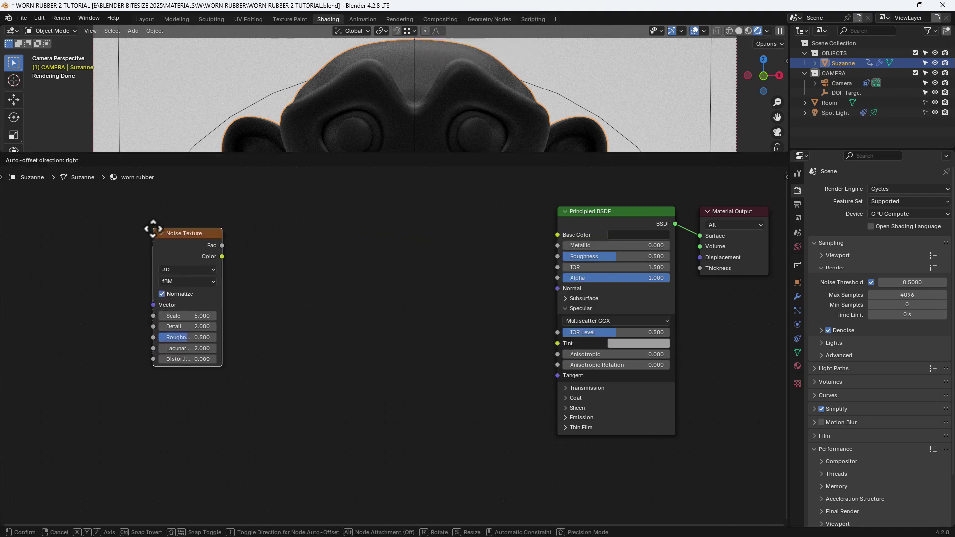
pyautogui.click(150, 228)
# Add a Color Ramp node directly beside the output side of the Noise Texture
pyautogui.hotkey('shift', 'a')
pyautogui.click(279, 256)
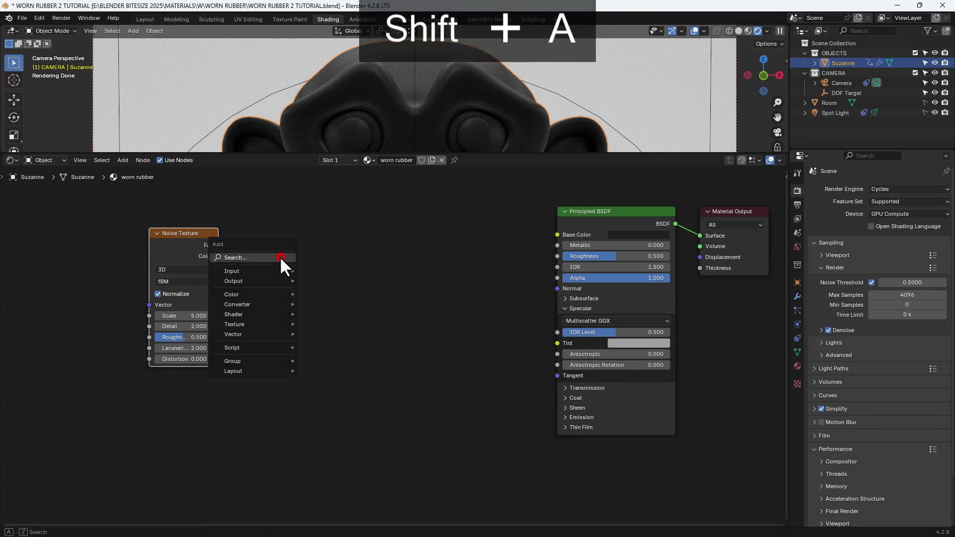
pyautogui.write('col')
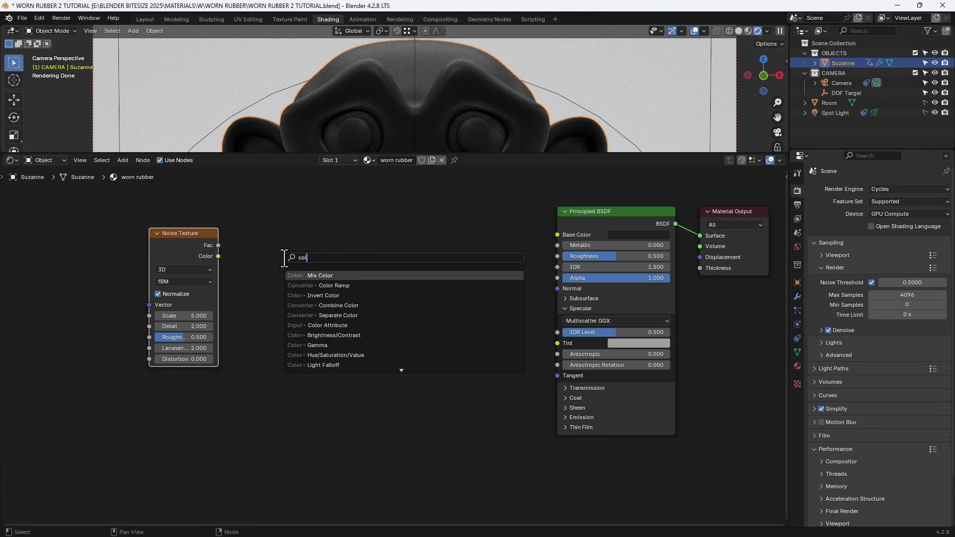
pyautogui.press('Down')
pyautogui.press('Return')
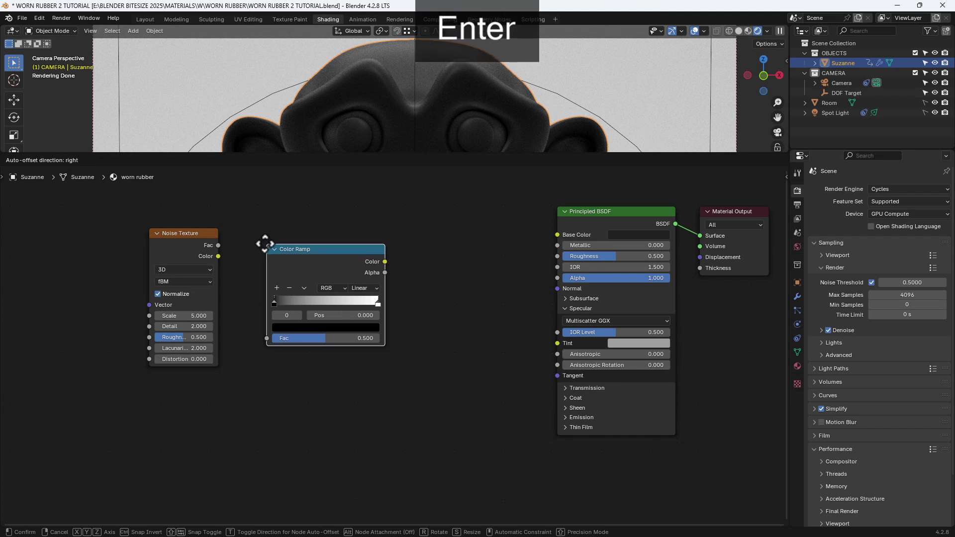
pyautogui.click(236, 229)
# Add a Bump node between the Color Ramp and the Principled BSDF
pyautogui.hotkey('shift', 'a')
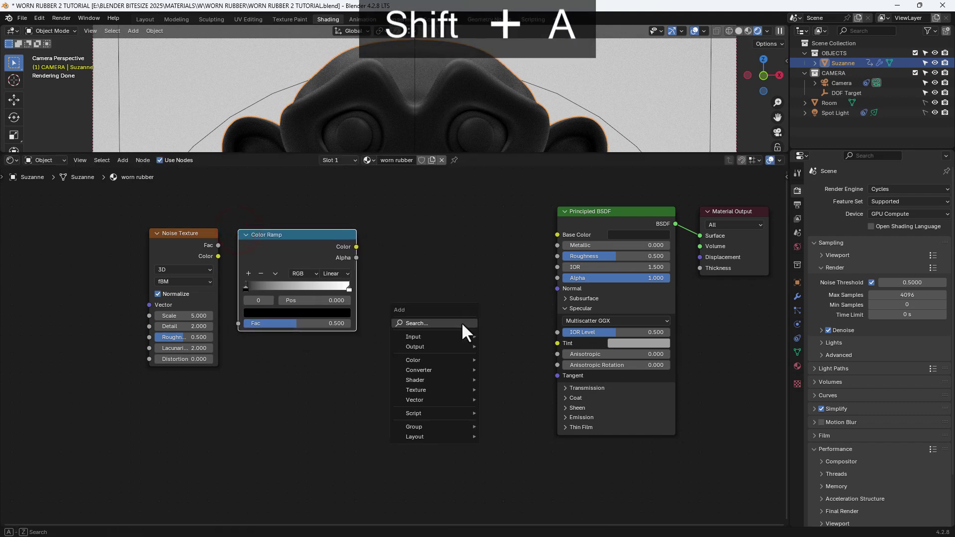
pyautogui.click(461, 323)
pyautogui.write('bum')
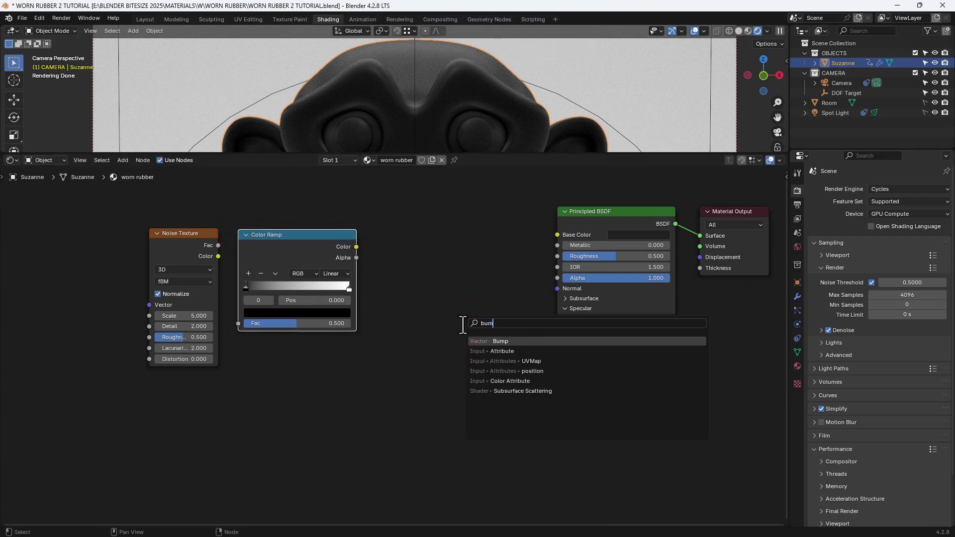
pyautogui.click(487, 341)
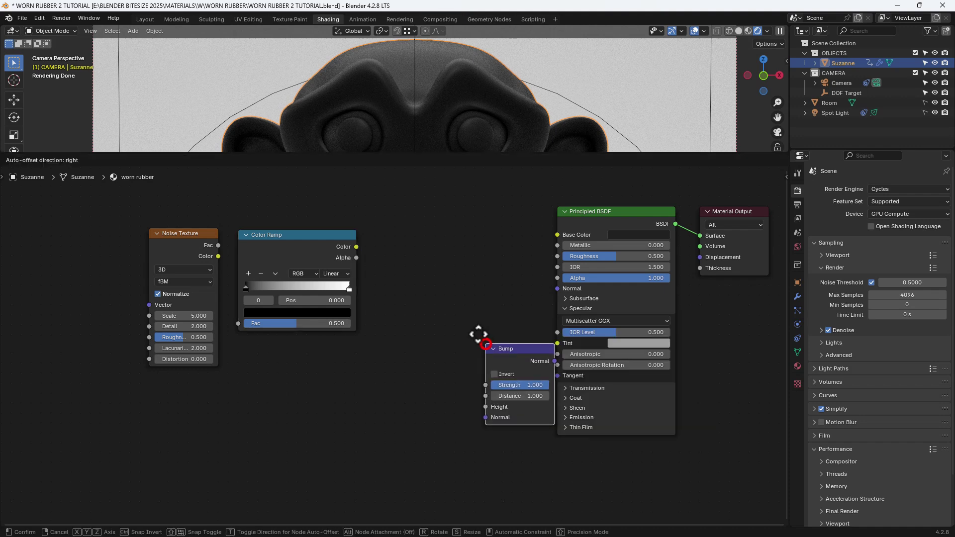
pyautogui.click(465, 275)
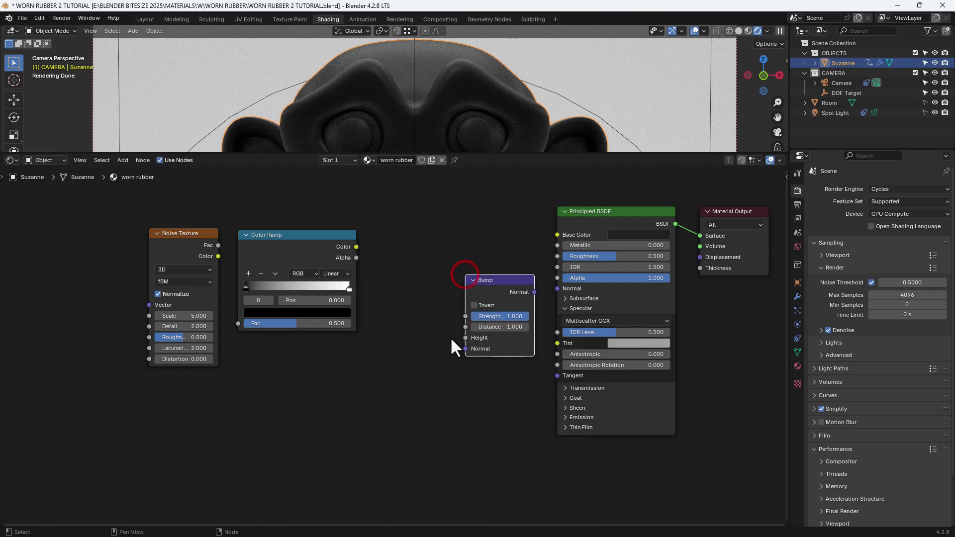
# Duplicate the Noise Texture, Color Ramp and Bump nodes together and place the copies directly below the originals
pyautogui.keyDown('ctrl'); pyautogui.moveTo(450, 336); pyautogui.dragTo(503, 356, button='middle'); pyautogui.keyUp('ctrl')
pyautogui.scroll(-2, 497, 368)
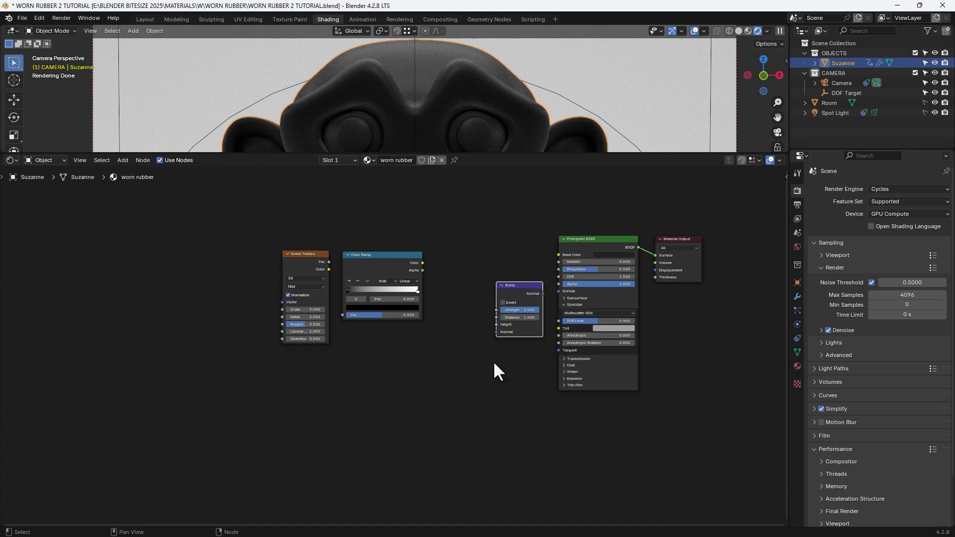
pyautogui.hotkey('shift', 'd')
pyautogui.click(517, 378)
pyautogui.moveTo(516, 379); pyautogui.dragTo(301, 282)
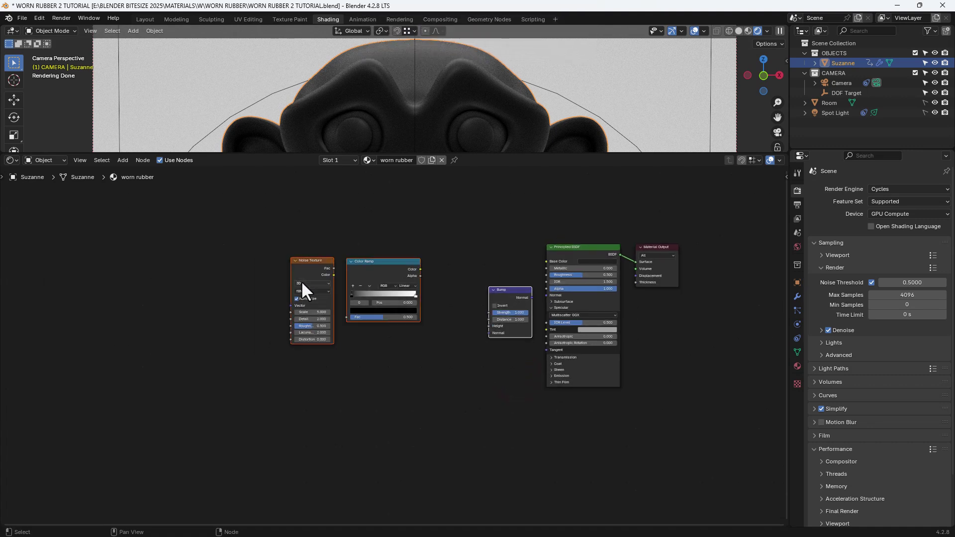
pyautogui.hotkey('shift', 'd')
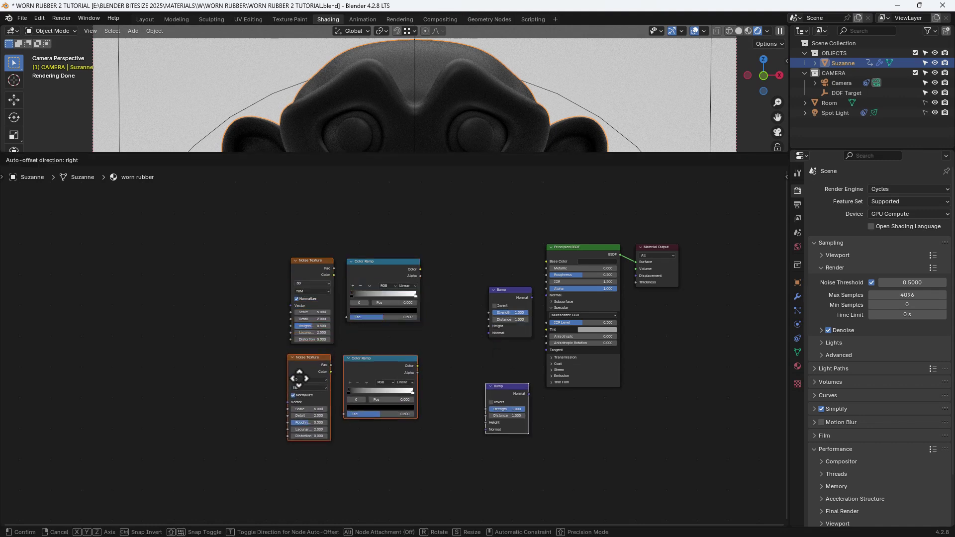
pyautogui.click(299, 379)
# Place the duplicated Bump beside the lower Color Ramp, and shift it with both Noise Texture and Color Ramp pairs farther from the Principled BSDF
pyautogui.click(413, 456)
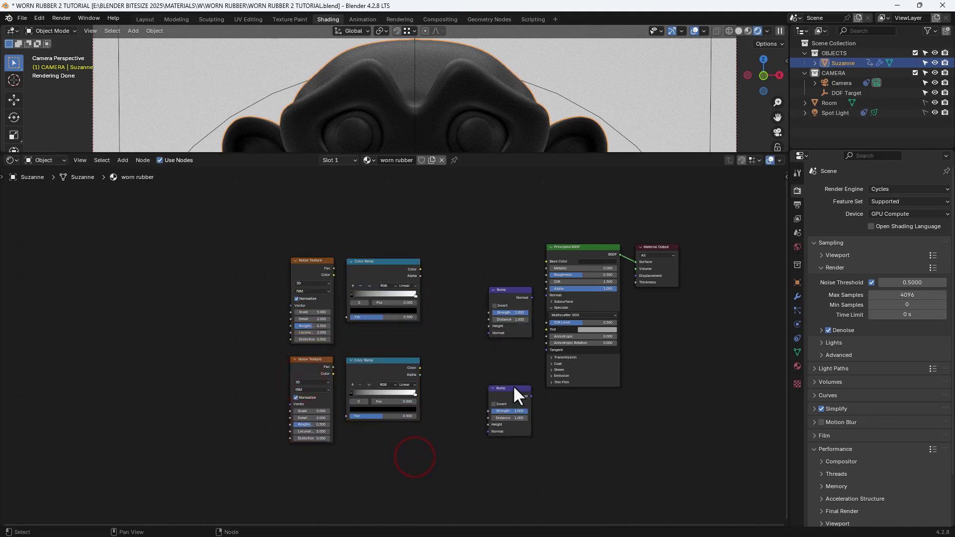
pyautogui.moveTo(515, 389); pyautogui.dragTo(459, 356)
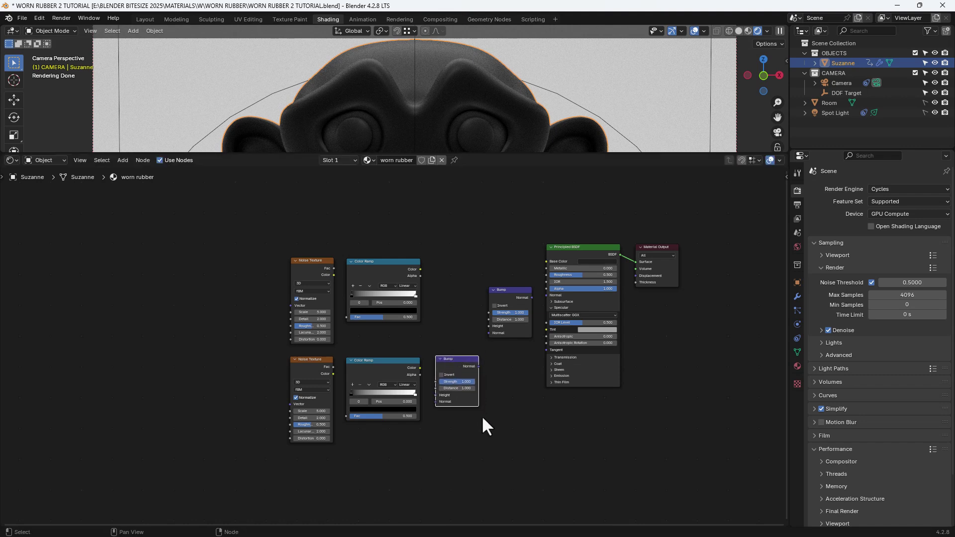
pyautogui.moveTo(486, 441); pyautogui.dragTo(281, 279)
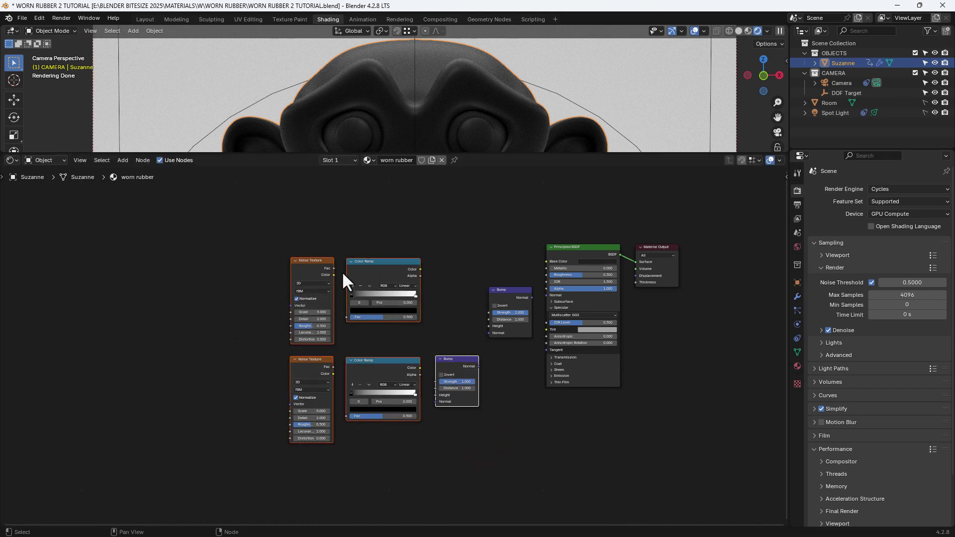
pyautogui.moveTo(356, 270); pyautogui.dragTo(328, 285)
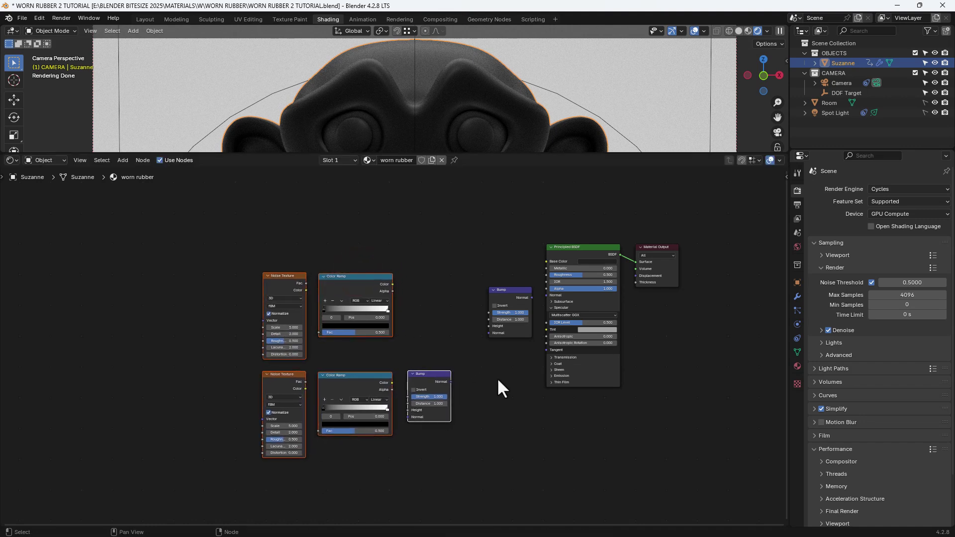
# Duplicate the lower Color Ramp and Bump nodes and place the copies below as a third row
pyautogui.click(503, 381)
pyautogui.moveTo(505, 416); pyautogui.dragTo(503, 342, button='middle')
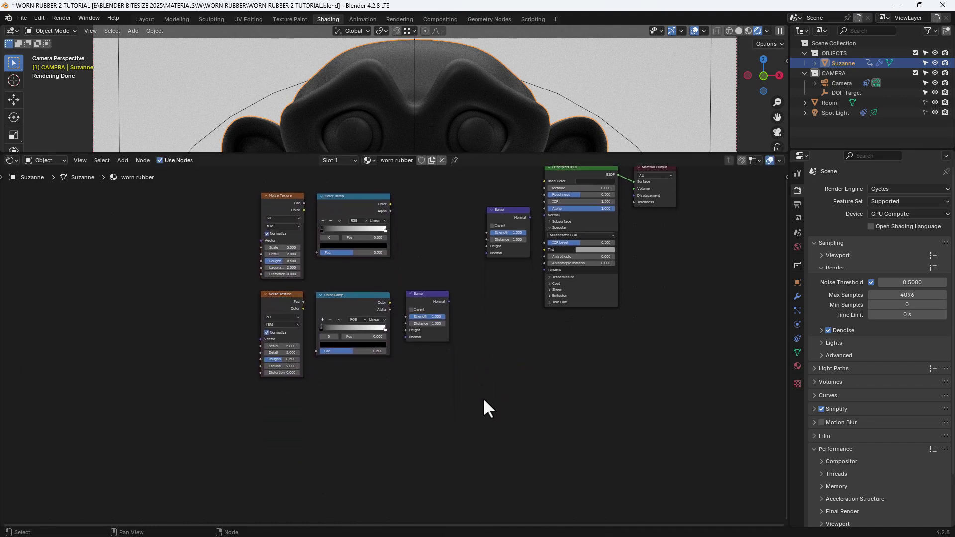
pyautogui.moveTo(481, 401); pyautogui.dragTo(360, 304)
pyautogui.hotkey('shift', 'd')
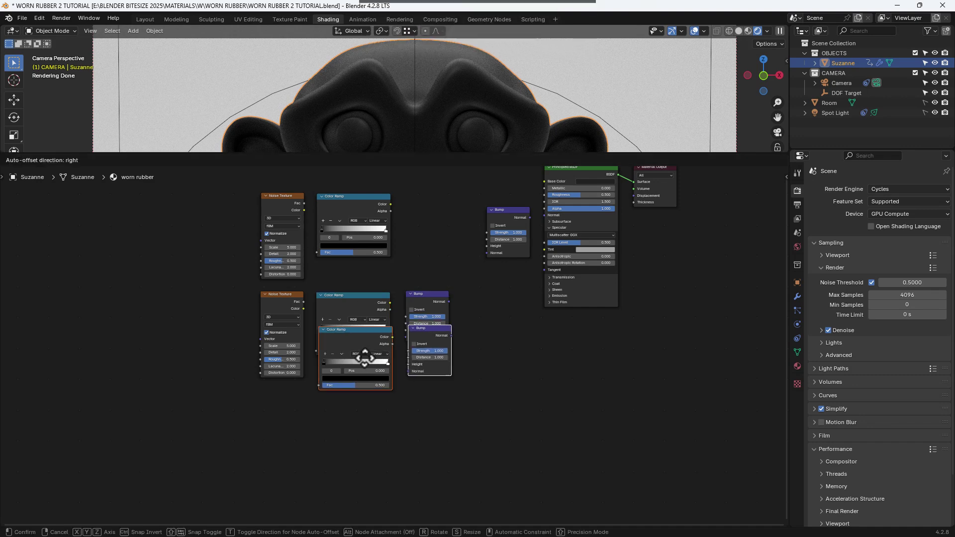
pyautogui.click(364, 404)
# Add a Wave Texture node on the input side of the third-row Color Ramp
pyautogui.moveTo(346, 380); pyautogui.dragTo(443, 324, button='middle')
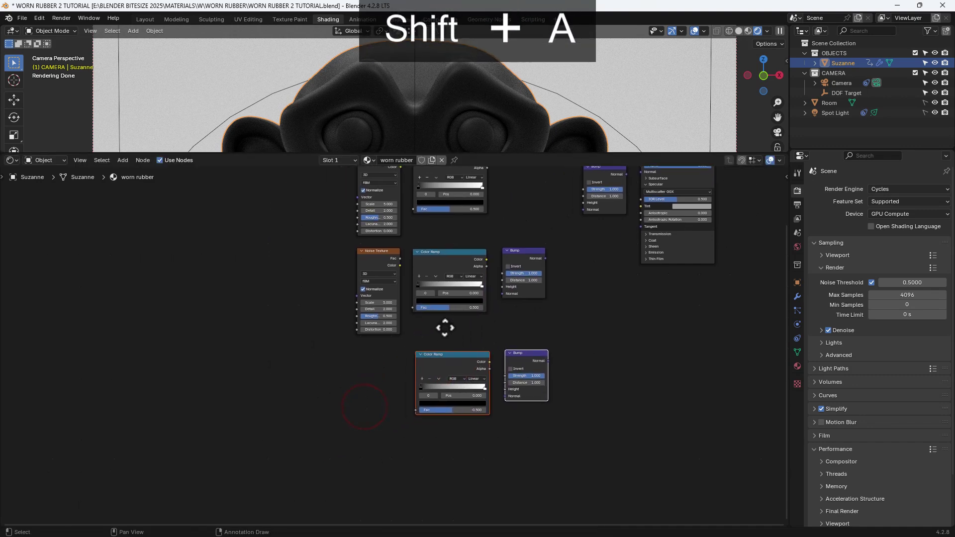
pyautogui.scroll(1, 387, 372)
pyautogui.scroll(1, 387, 372)
pyautogui.hotkey('shift', 'a')
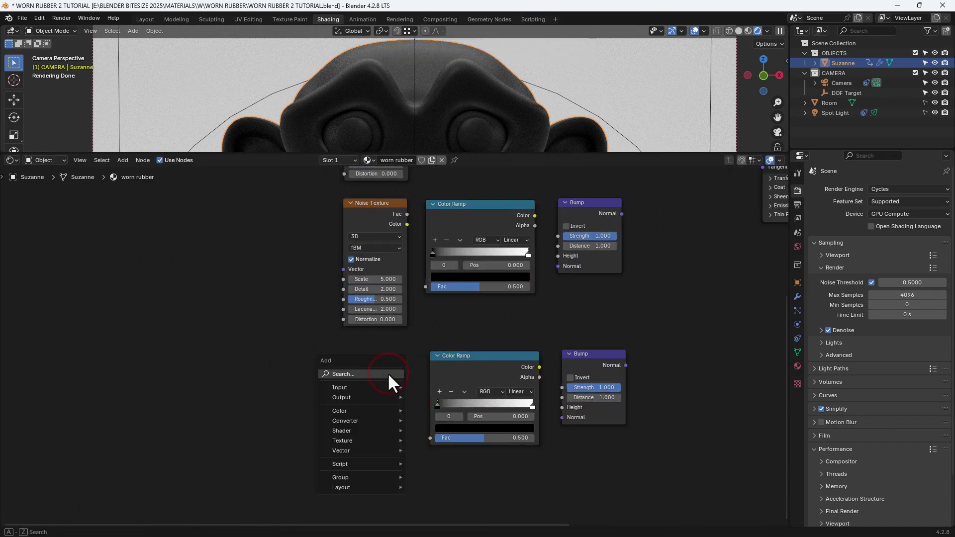
pyautogui.click(387, 373)
pyautogui.write('wave')
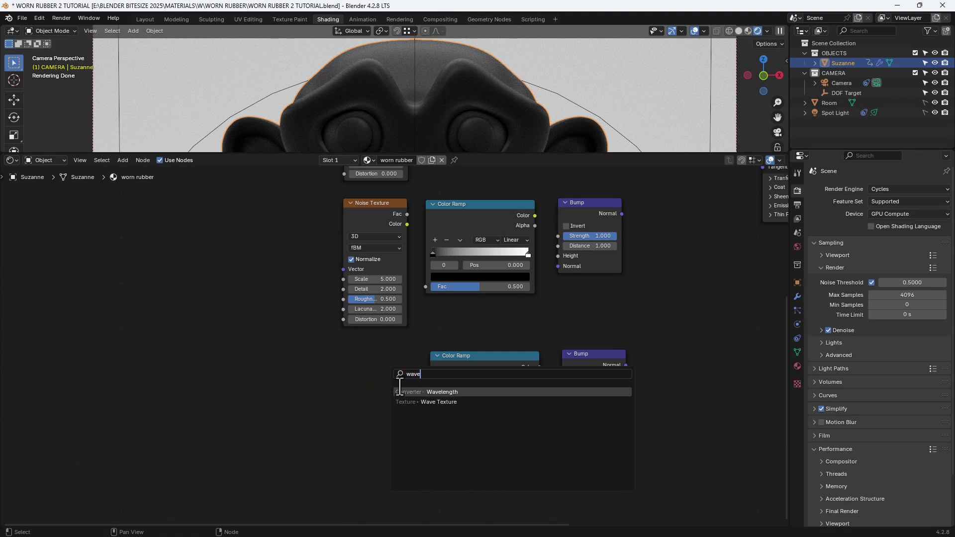
pyautogui.click(408, 402)
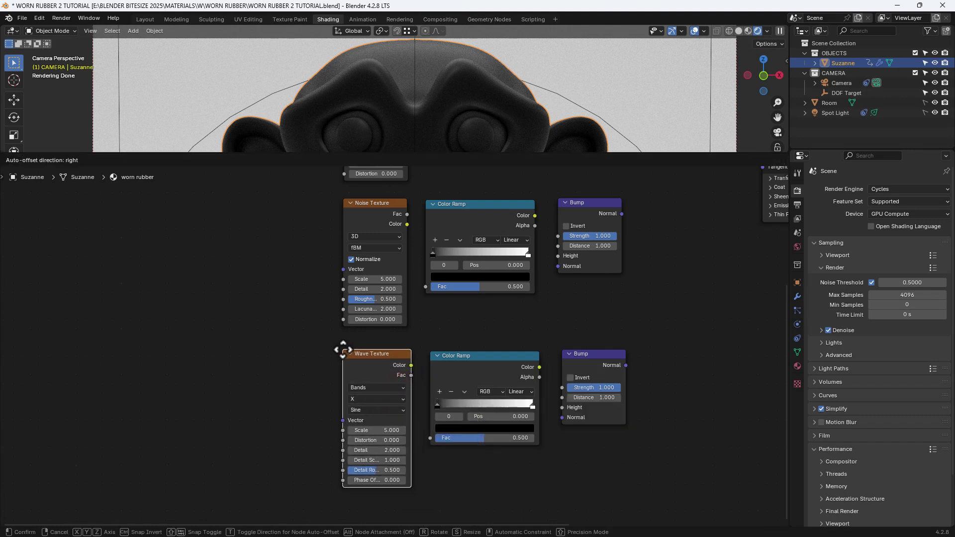
pyautogui.rightClick(342, 349)
# Move the first-row Noise Texture and Color Ramp together slightly upward, away from the second row
pyautogui.moveTo(610, 273); pyautogui.dragTo(486, 462, button='middle')
pyautogui.moveTo(479, 330); pyautogui.dragTo(464, 364, button='middle')
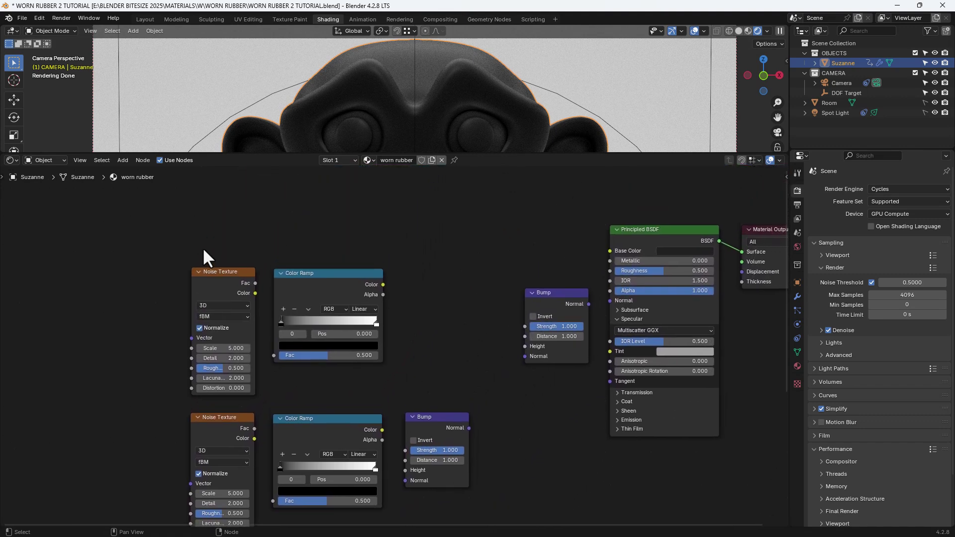
pyautogui.moveTo(203, 248); pyautogui.dragTo(296, 292)
pyautogui.press('g')
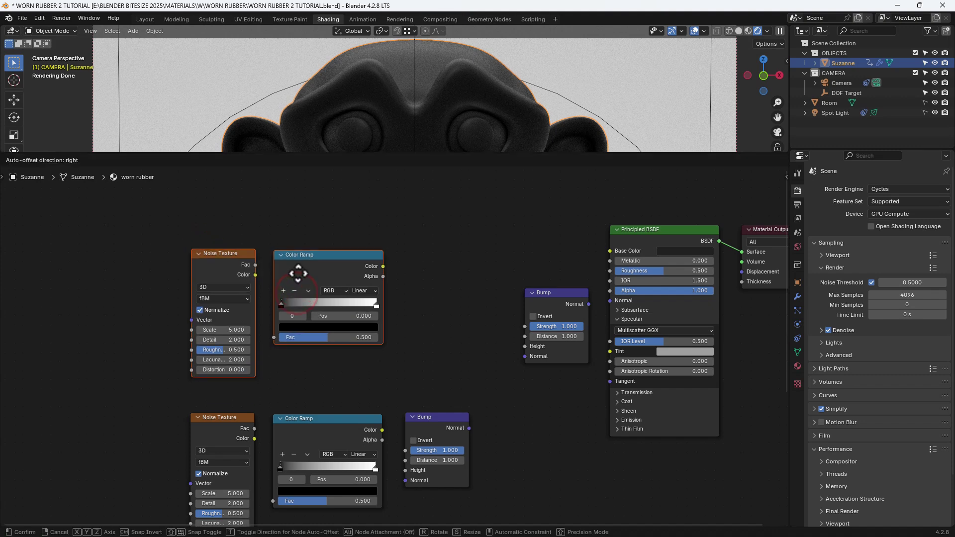
pyautogui.click(298, 268)
pyautogui.click(443, 294)
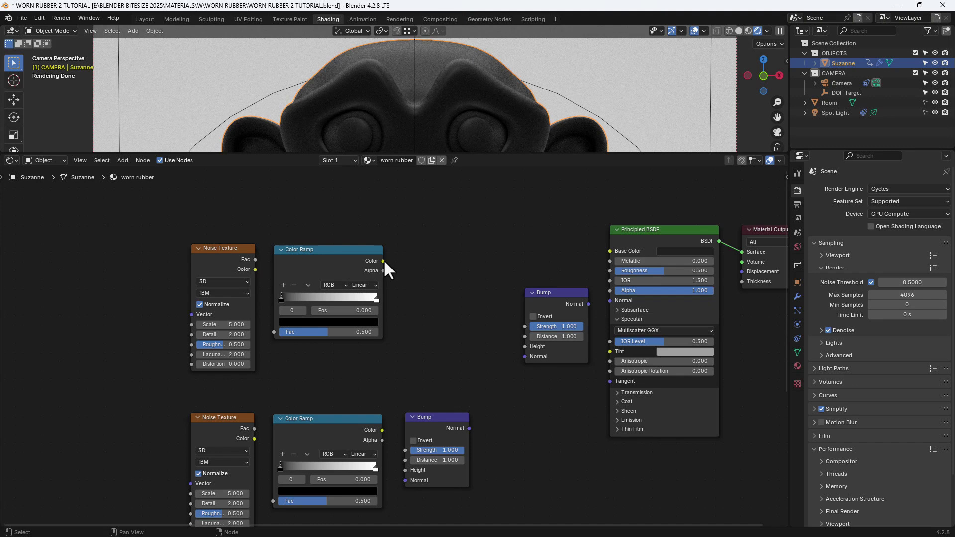
# Add Texture Coordinate and Mapping nodes to the first-row Noise Texture, and feed the Mapping's Vector from the Object output
pyautogui.click(224, 262)
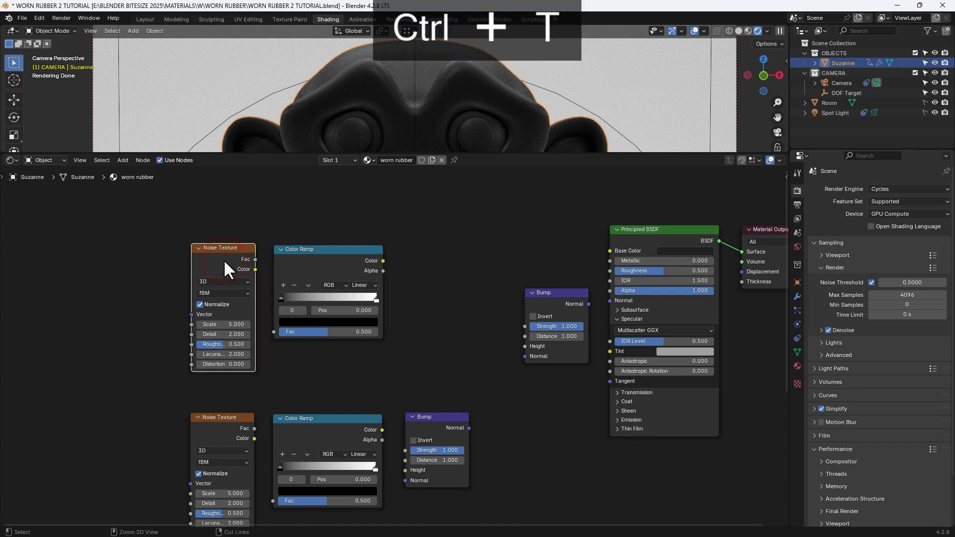
pyautogui.hotkey('ctrl', 't')
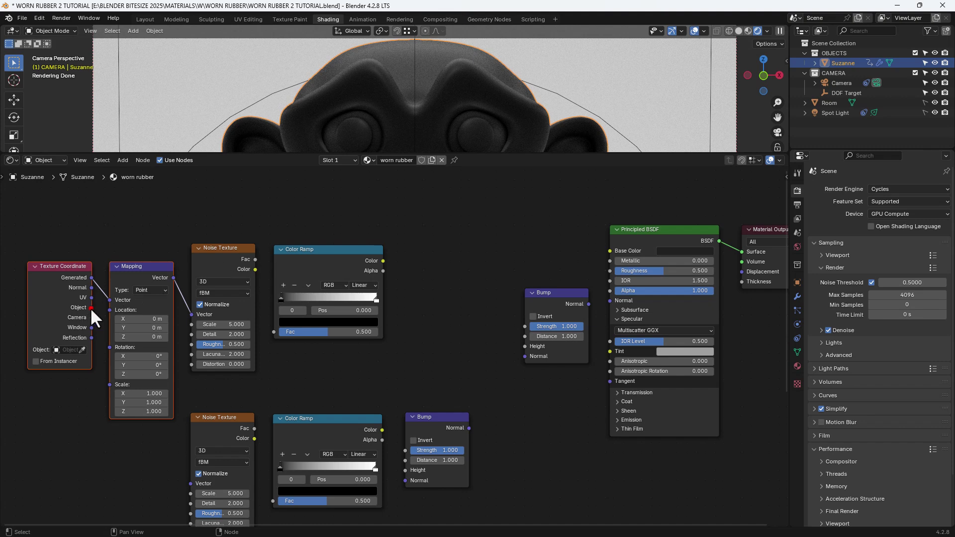
pyautogui.moveTo(91, 307); pyautogui.dragTo(105, 302)
# Route the first-row Noise Texture's Fac through its Color Ramp into the Principled BSDF's Roughness, with the black stop at position 0.25
pyautogui.moveTo(382, 261); pyautogui.dragTo(601, 270)
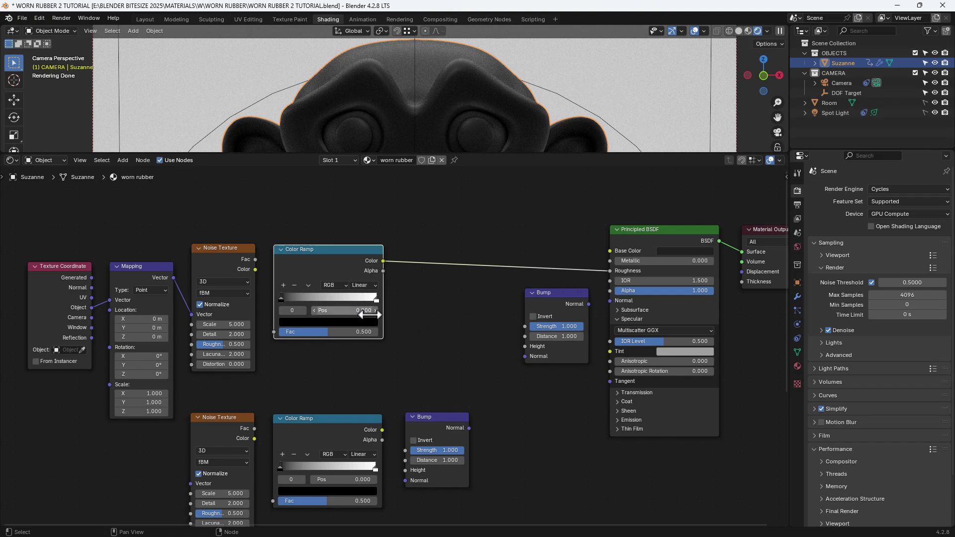
pyautogui.click(353, 310)
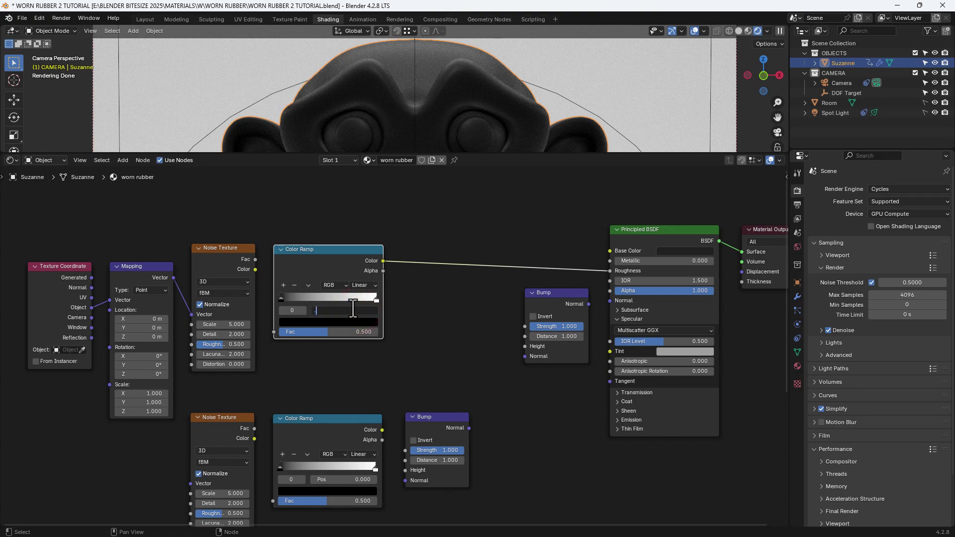
pyautogui.write('.25')
pyautogui.press('Return')
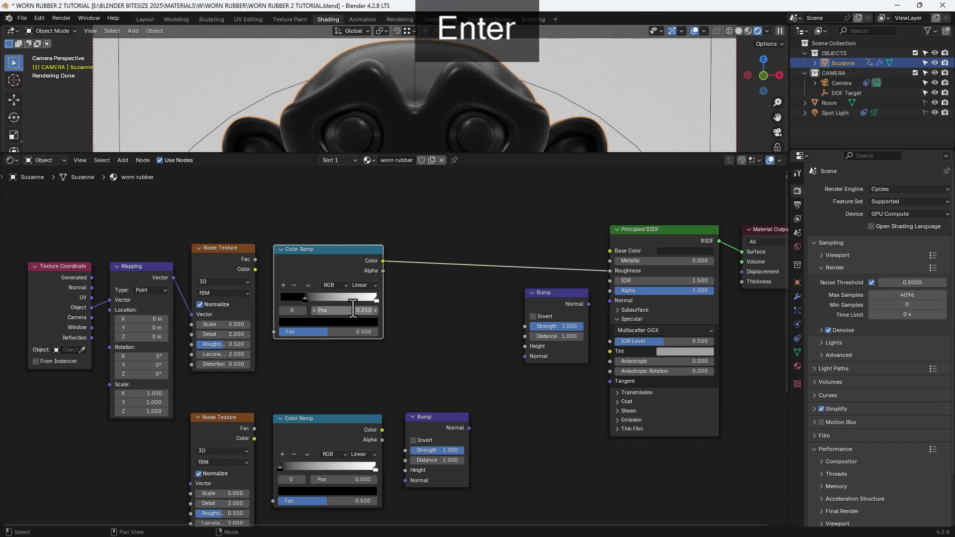
pyautogui.click(256, 259)
pyautogui.moveTo(254, 258); pyautogui.dragTo(274, 331)
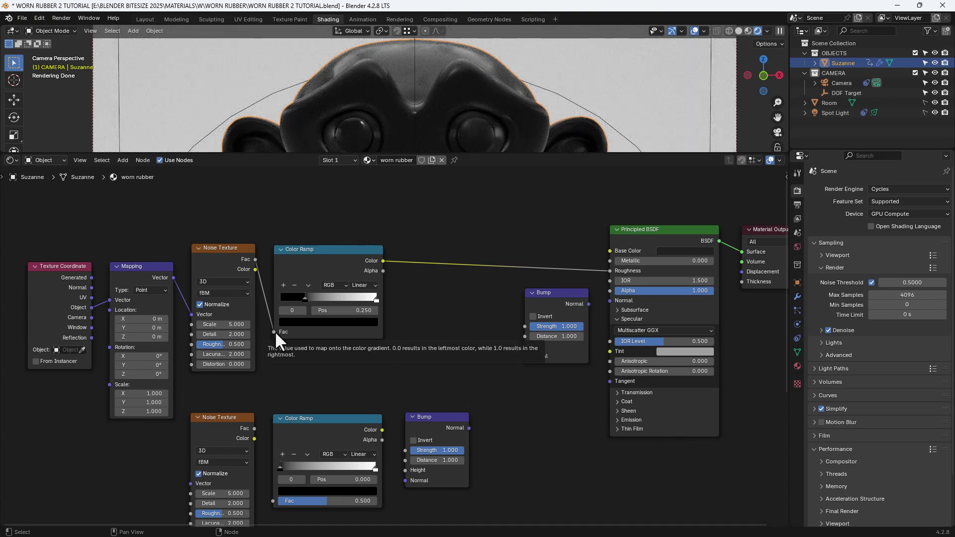
pyautogui.keyDown('shift'); pyautogui.moveTo(416, 79); pyautogui.dragTo(417, 85, button='middle'); pyautogui.keyUp('shift')
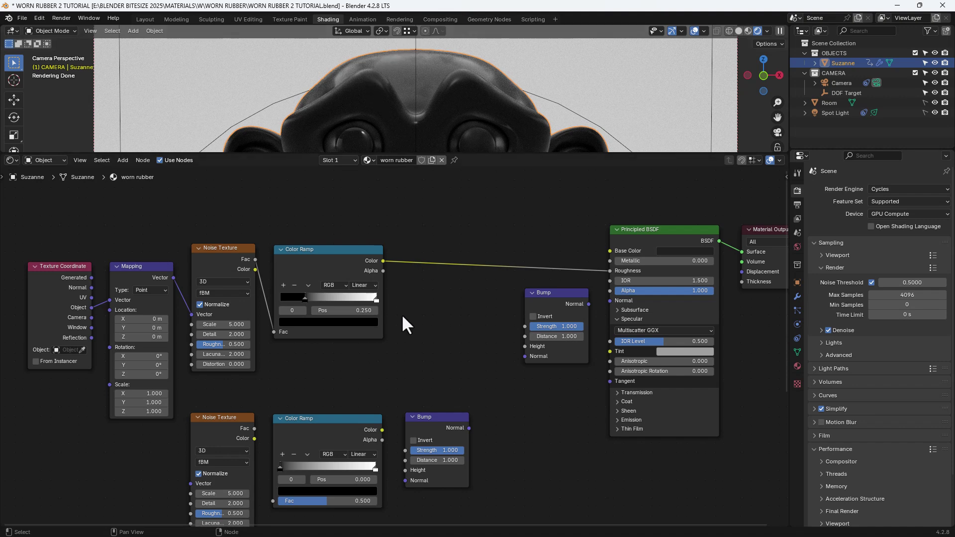
# Set the first-row Noise Texture's Scale to 0.3, Detail to 15 and Roughness to 0.625
pyautogui.doubleClick(232, 325)
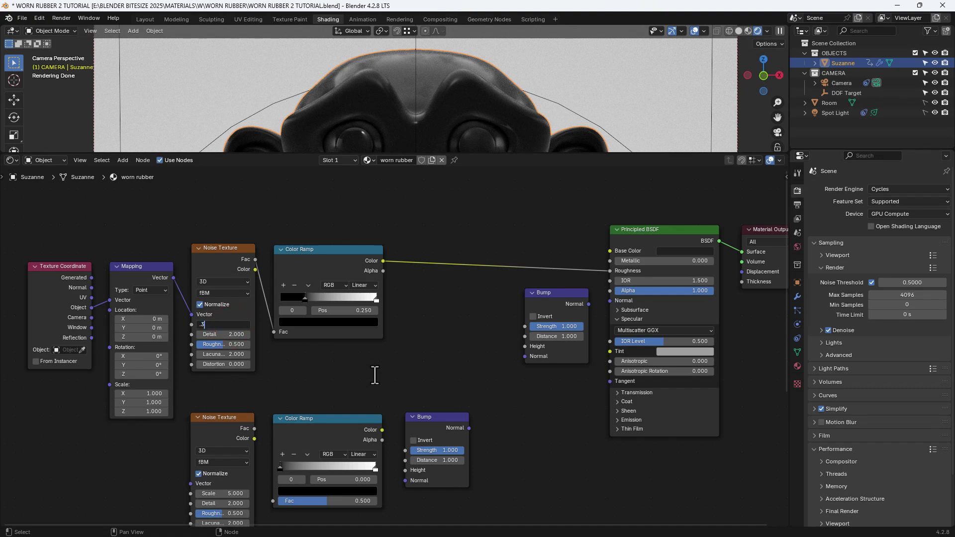
pyautogui.write('.3')
pyautogui.press('Tab')
pyautogui.write('15')
pyautogui.press('Tab')
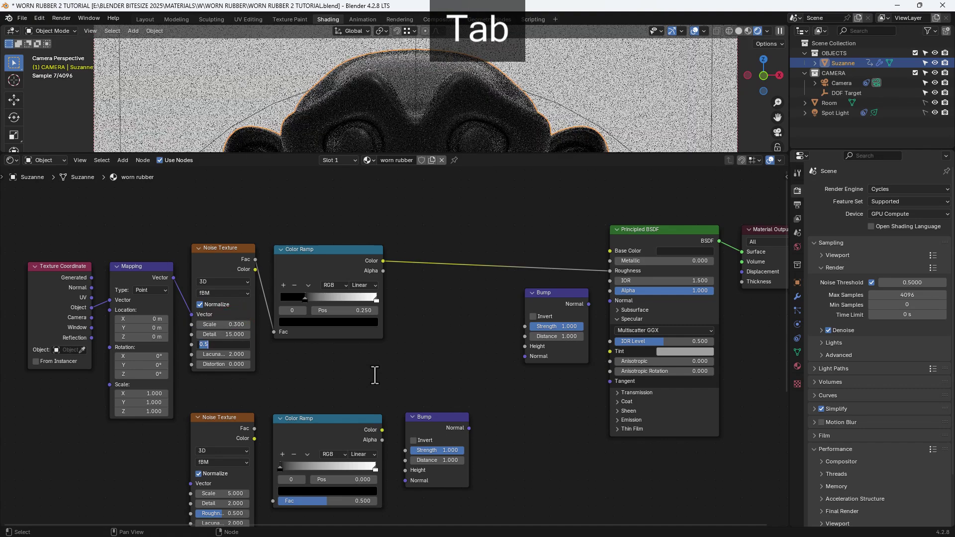
pyautogui.write('.625')
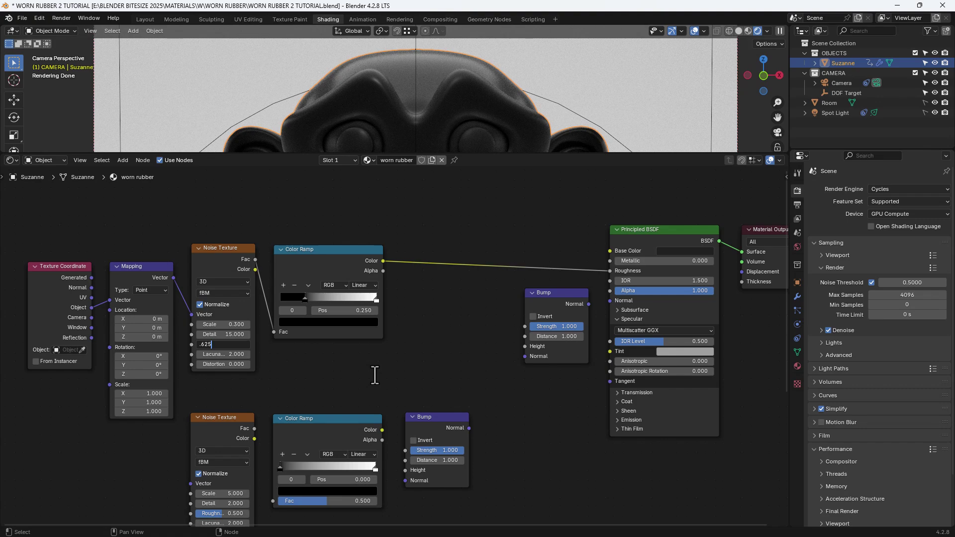
pyautogui.press('Return')
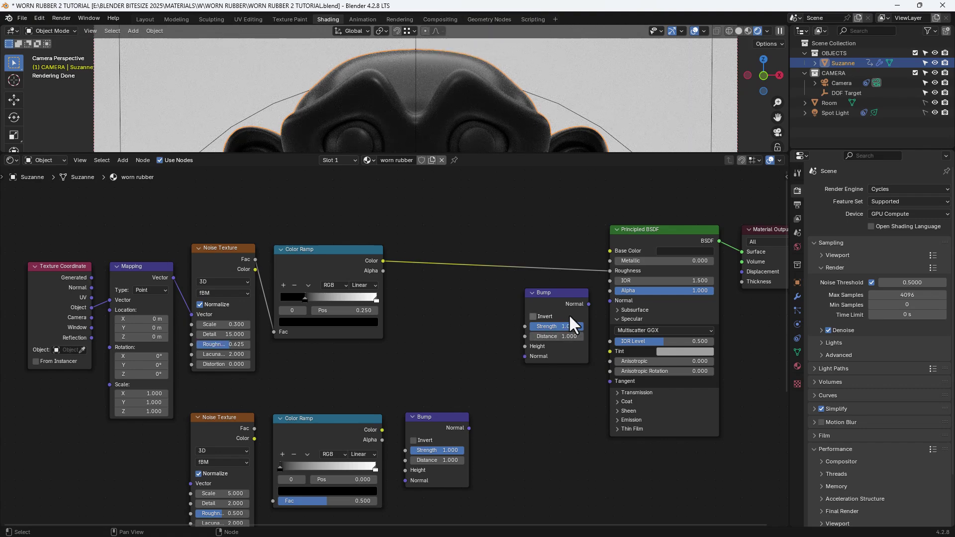
# Route the first-row Color Ramp's Color through the Bump's Height into the Principled BSDF's Normal, with Bump Strength and Distance both 0.1
pyautogui.moveTo(384, 261); pyautogui.dragTo(518, 351)
pyautogui.moveTo(588, 304); pyautogui.dragTo(602, 299)
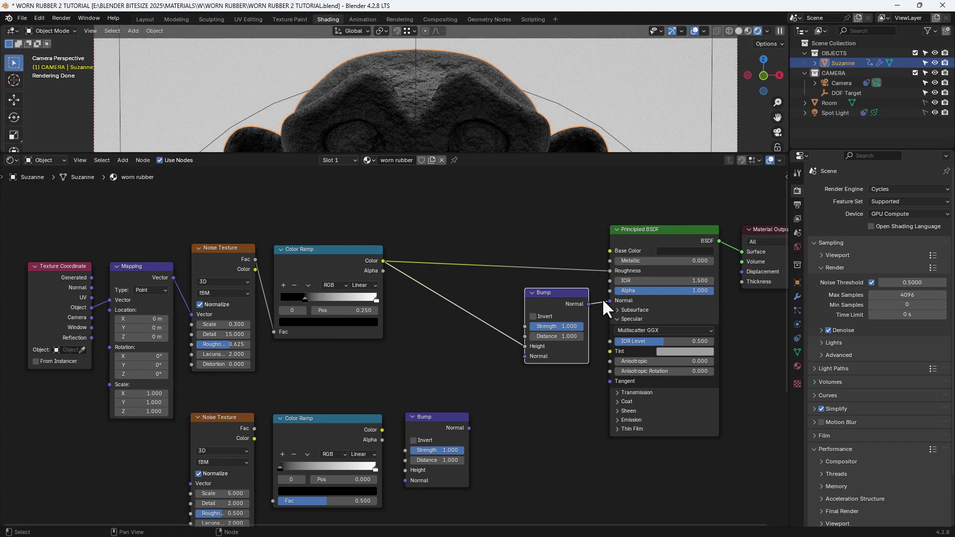
pyautogui.click(570, 326)
pyautogui.write('.1')
pyautogui.press('Tab')
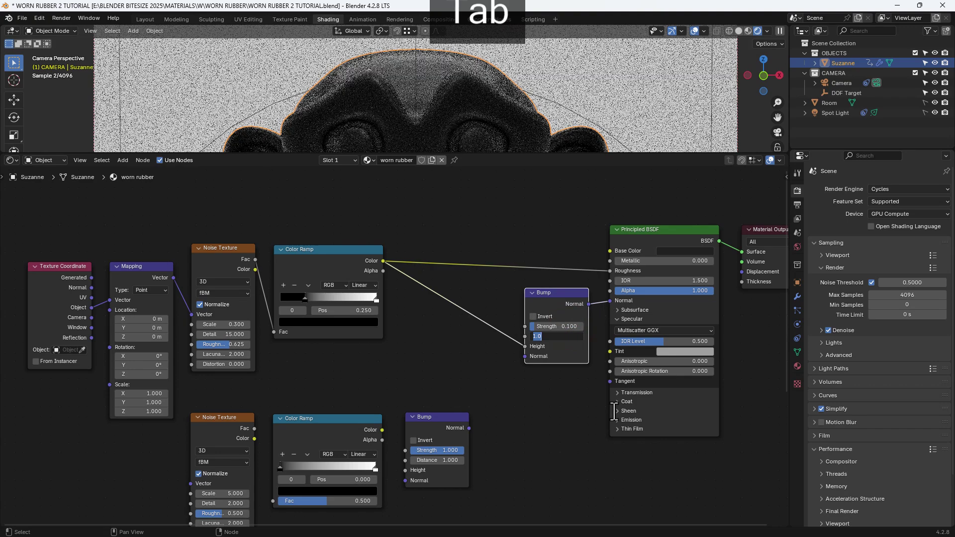
pyautogui.write('.1')
pyautogui.press('Return')
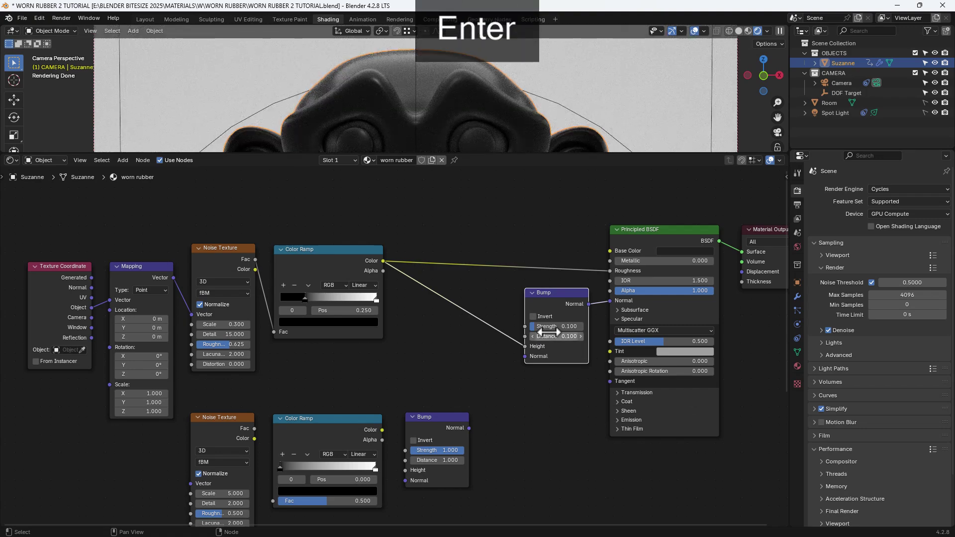
# Join the first-row Noise Texture, Color Ramp and Bump in a frame labelled ROUGHNESS
pyautogui.scroll(-2, 496, 314)
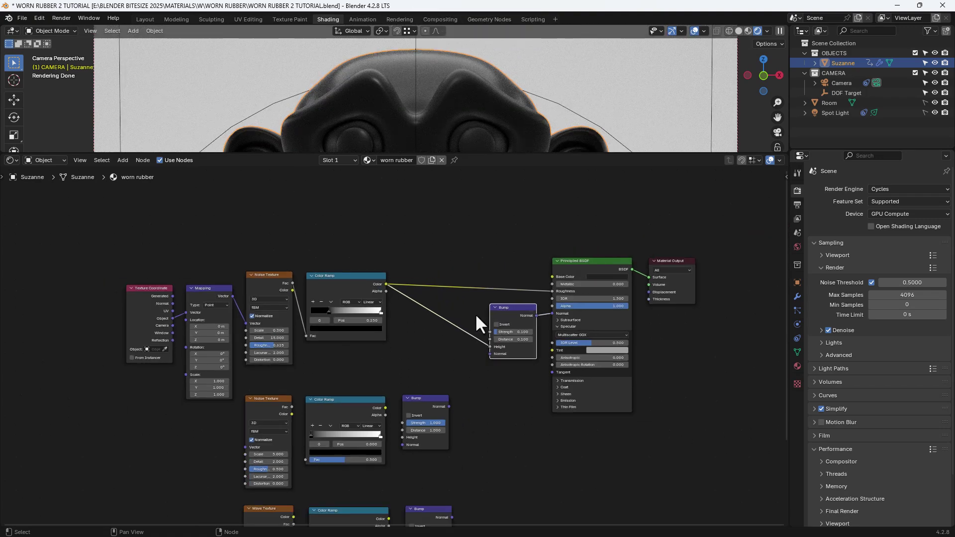
pyautogui.moveTo(475, 313); pyautogui.dragTo(492, 309, button='middle')
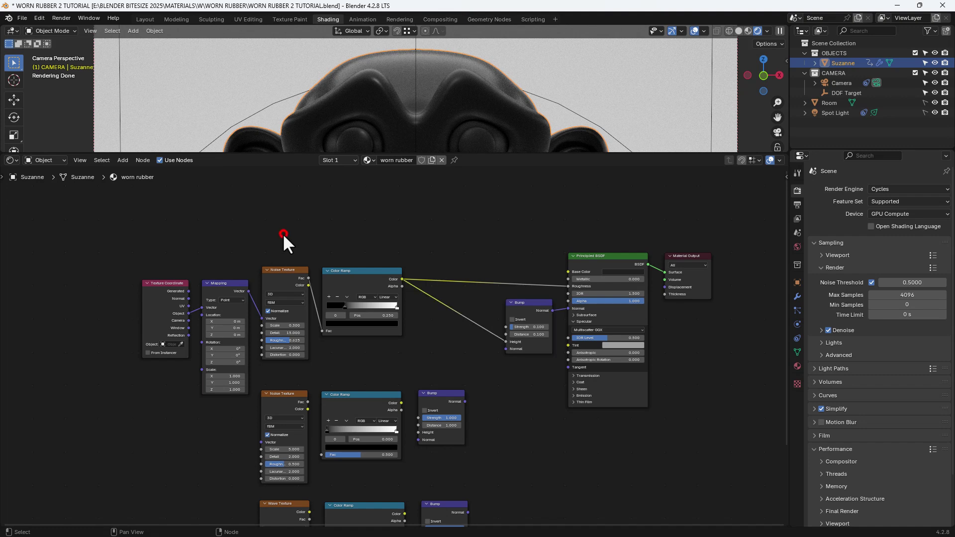
pyautogui.moveTo(284, 234); pyautogui.dragTo(512, 332)
pyautogui.hotkey('shift', 'p')
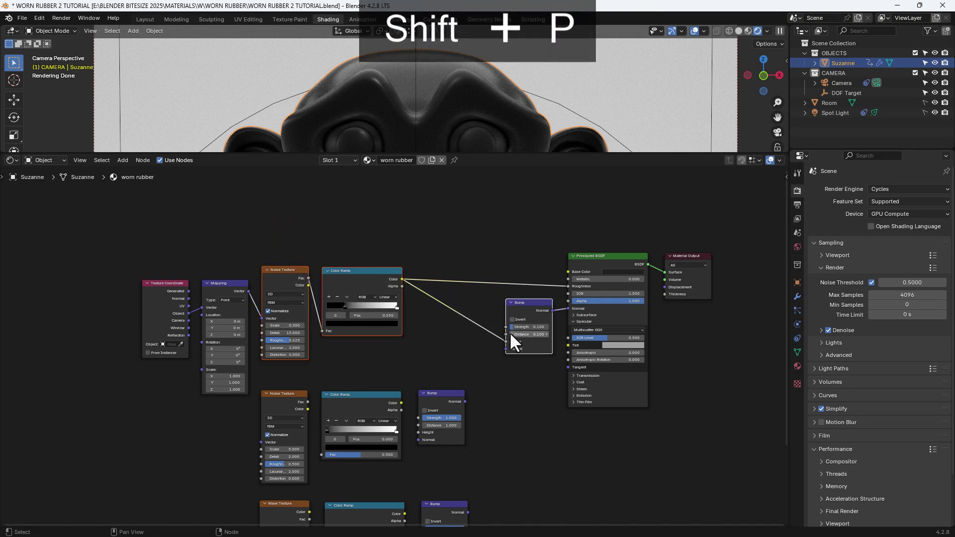
pyautogui.hotkey('shift', 'p')
pyautogui.press('n')
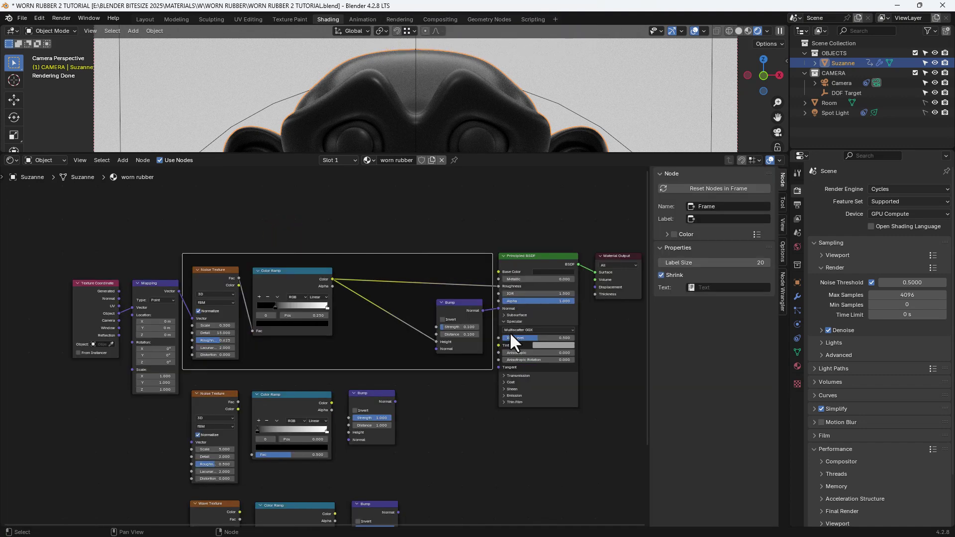
pyautogui.click(729, 220)
pyautogui.write('ROUGHNESS')
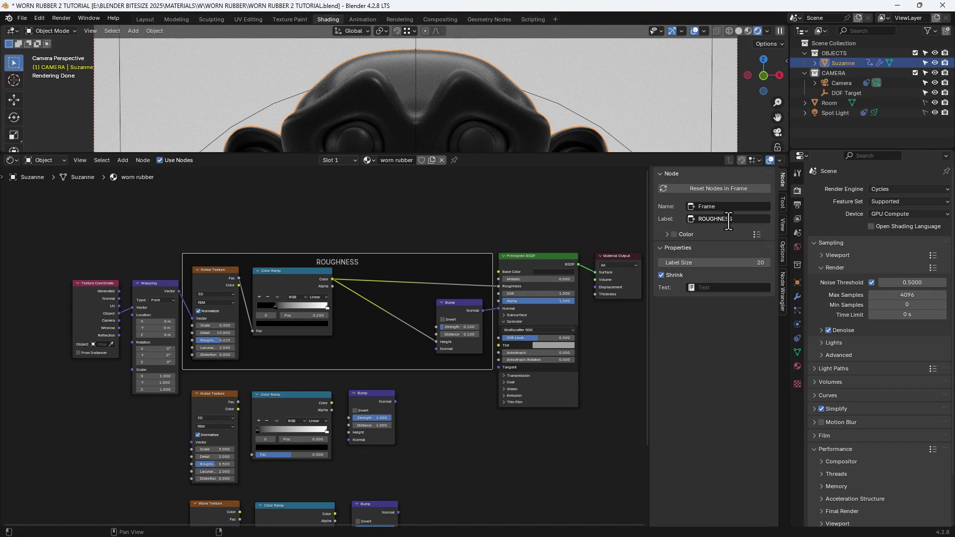
pyautogui.press('Return')
pyautogui.click(517, 213)
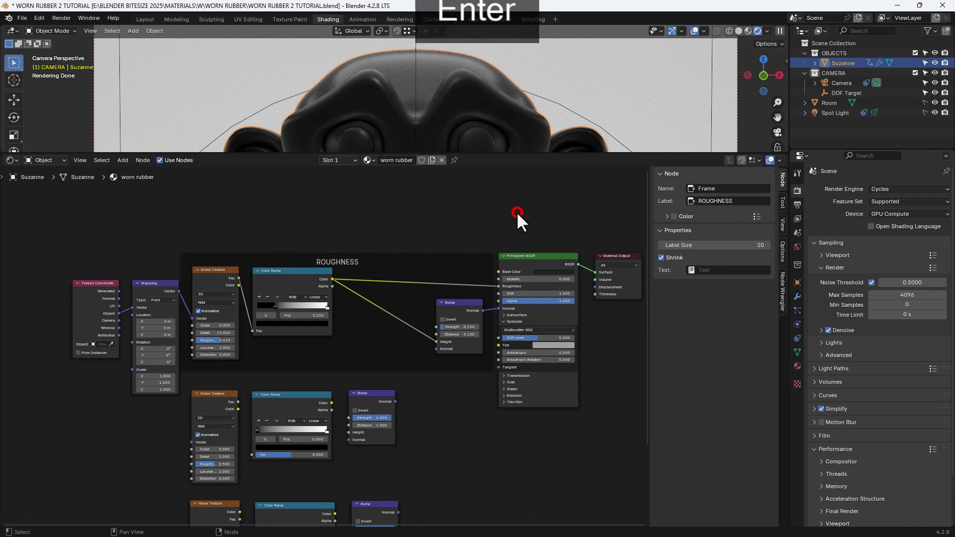
# Shift the ROUGHNESS frame slightly upward, and move the Texture Coordinate and Mapping nodes down beside the second row
pyautogui.click(294, 258)
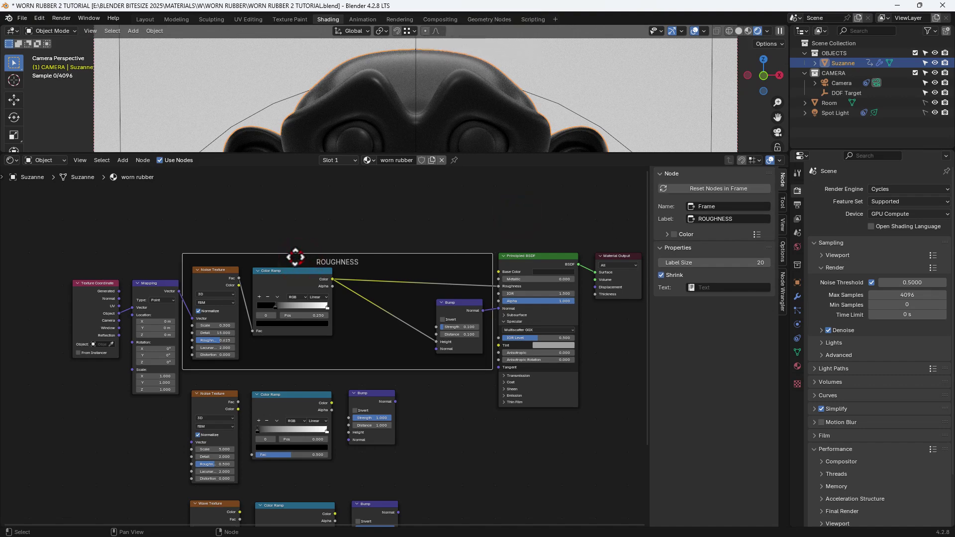
pyautogui.moveTo(294, 257); pyautogui.dragTo(292, 244)
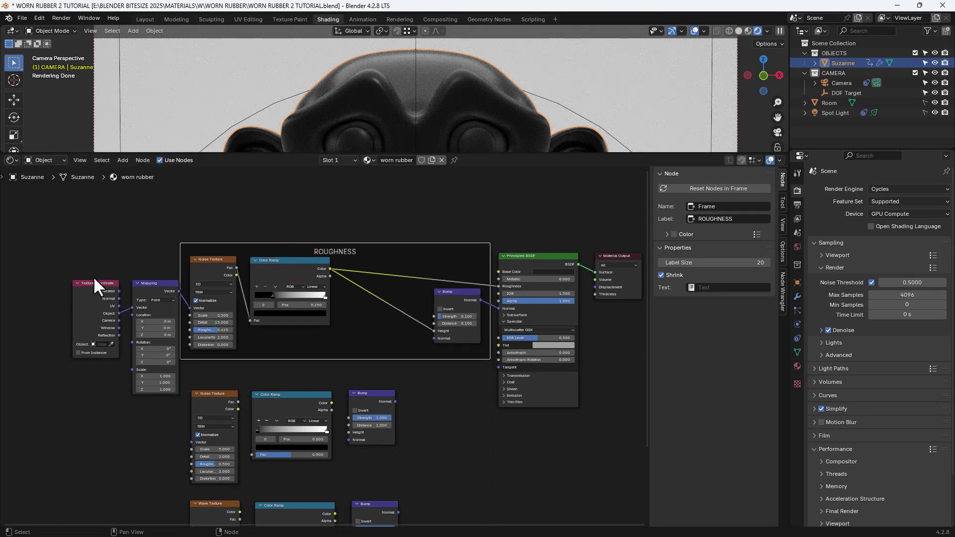
pyautogui.moveTo(87, 268); pyautogui.dragTo(120, 391)
# Connect the Mapping node's Vector output to the second-row Noise Texture's Vector input
pyautogui.moveTo(504, 471); pyautogui.dragTo(512, 388, button='middle')
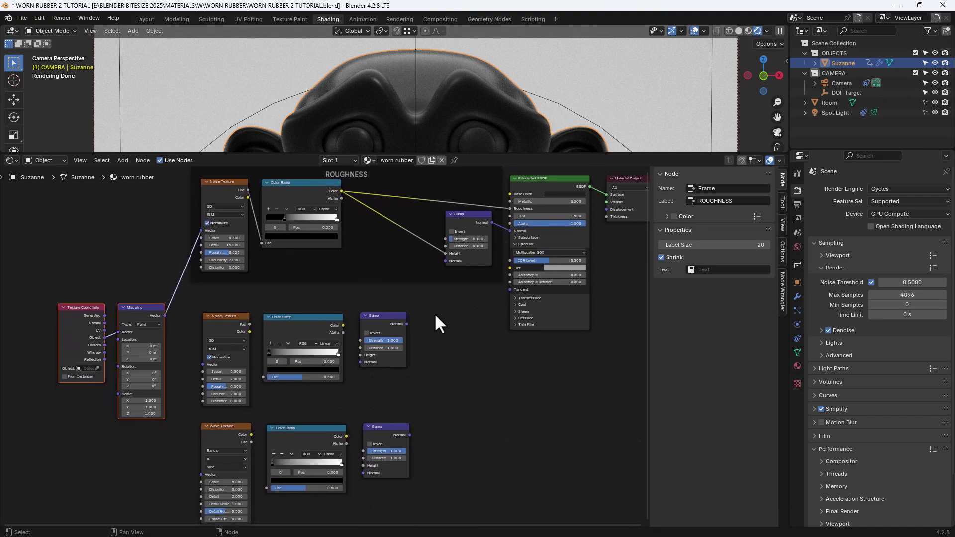
pyautogui.scroll(1, 432, 308)
pyautogui.scroll(2, 431, 308)
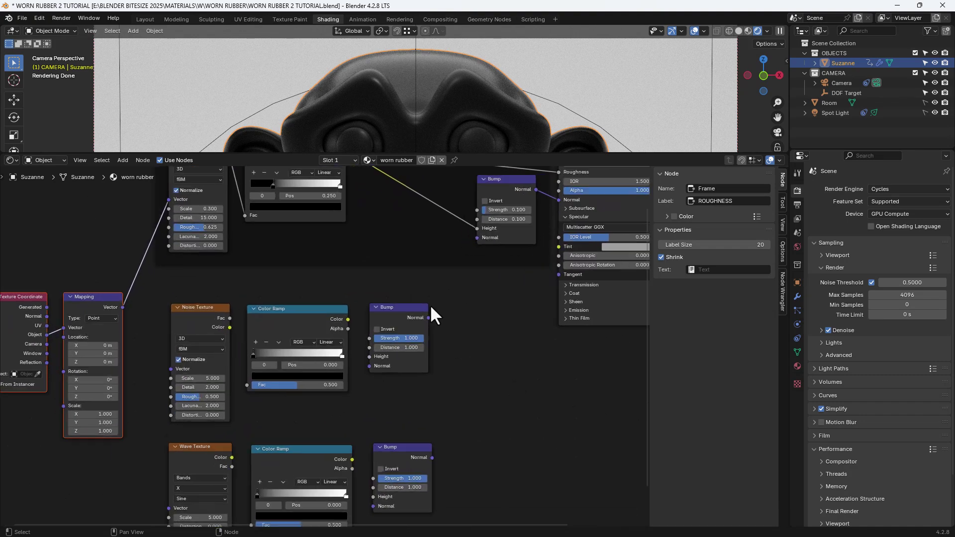
pyautogui.moveTo(431, 309); pyautogui.dragTo(486, 307, button='middle')
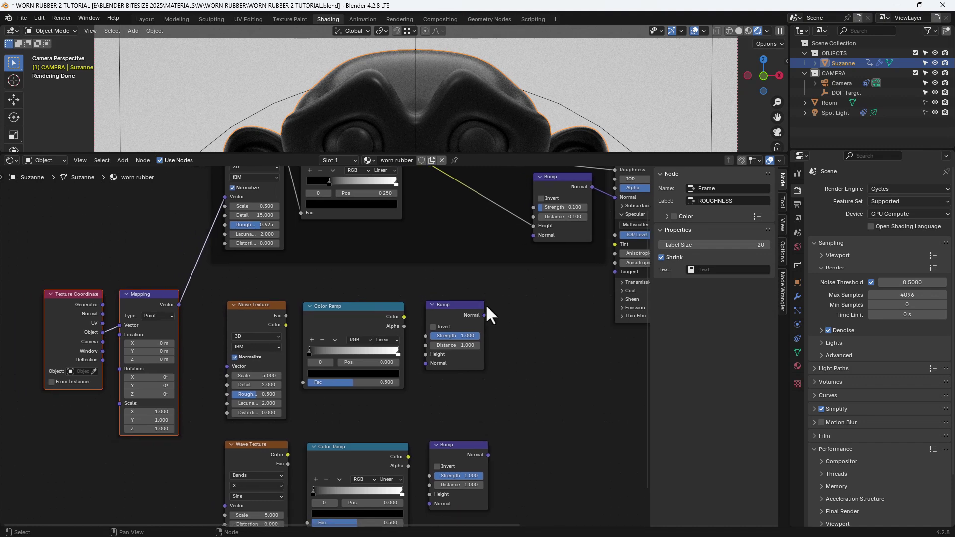
pyautogui.click(532, 328)
pyautogui.moveTo(179, 304); pyautogui.dragTo(225, 362)
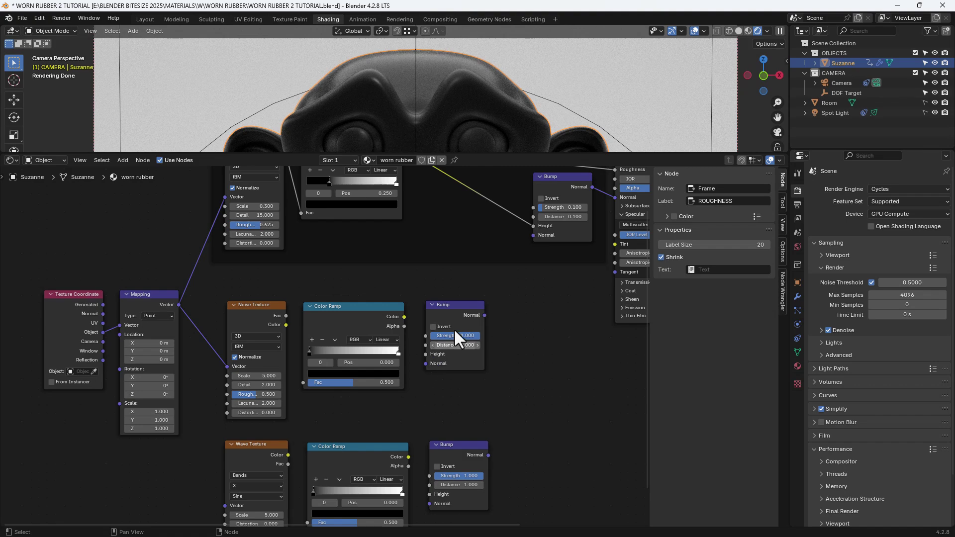
# Link the second-row Noise Texture's Fac through its Color Ramp into its Bump's Height, and that Bump's Normal into the ROUGHNESS Bump's Normal
pyautogui.moveTo(485, 315); pyautogui.dragTo(530, 241)
pyautogui.moveTo(404, 316); pyautogui.dragTo(422, 355)
pyautogui.moveTo(286, 316); pyautogui.dragTo(303, 382)
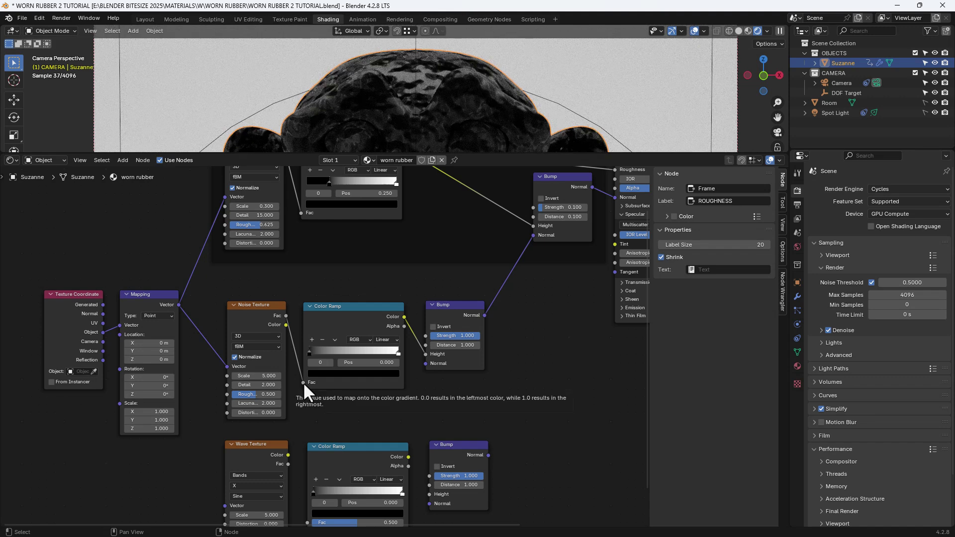
# Set the second-row Color Ramp's black stop to position 0.55 and its interpolation to Ease
pyautogui.doubleClick(355, 362)
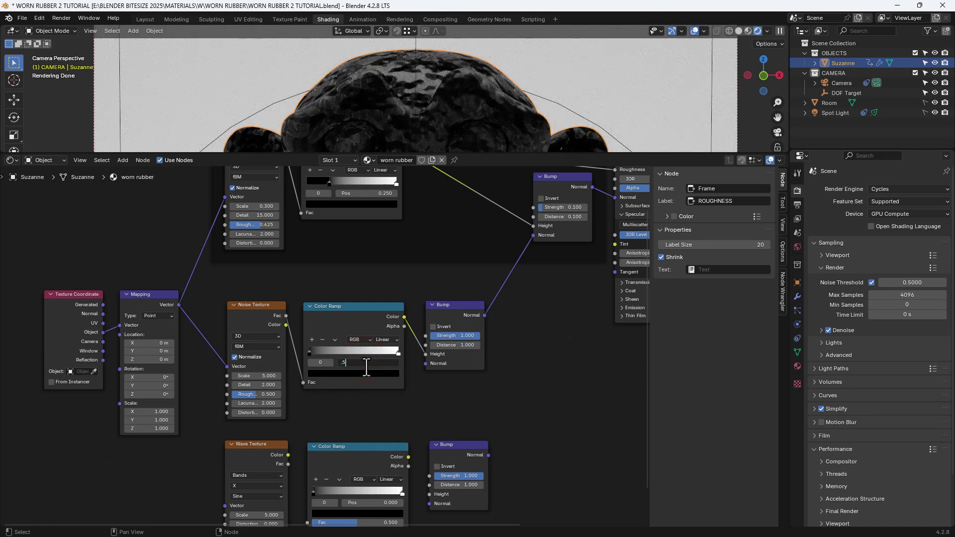
pyautogui.write('.55')
pyautogui.press('Return')
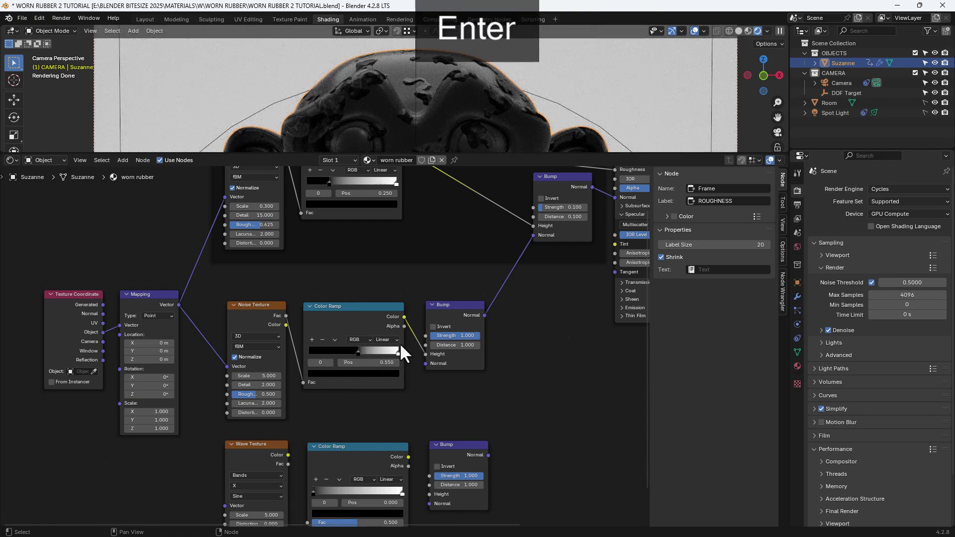
pyautogui.click(391, 340)
pyautogui.click(389, 362)
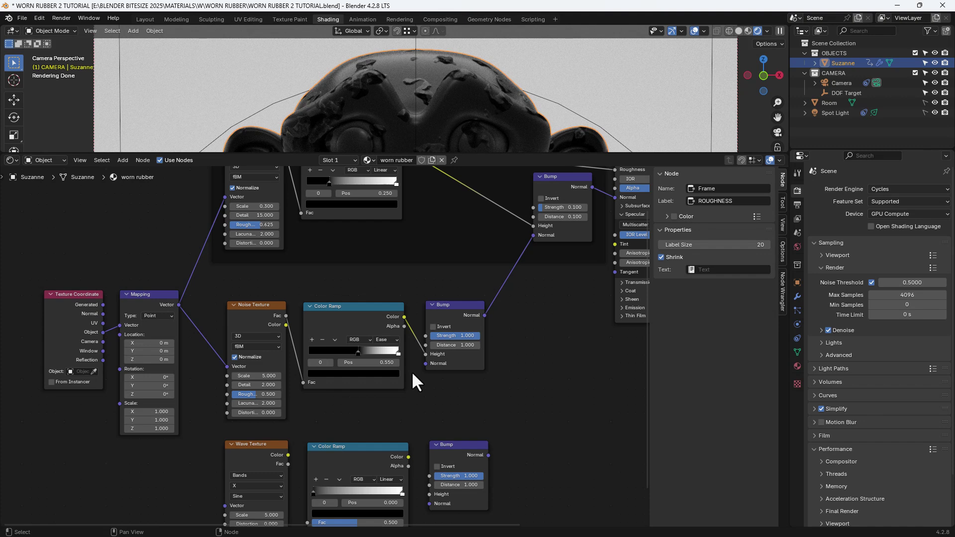
# Set the second-row Noise Texture to Scale 10, Detail 14.5, Roughness 0.5 and Distortion 0.5
pyautogui.click(253, 376)
pyautogui.write('10')
pyautogui.press('Tab')
pyautogui.write('14.5')
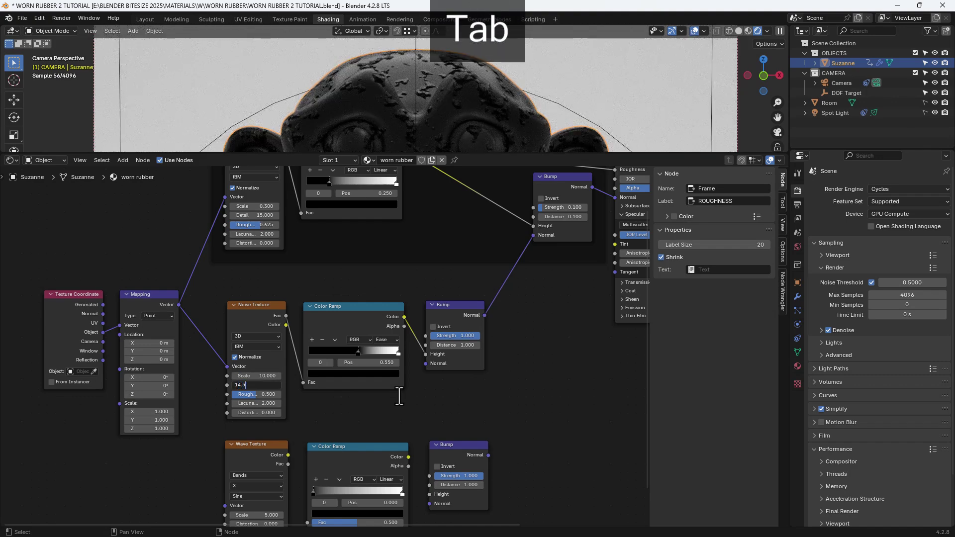
pyautogui.press('Tab')
pyautogui.write('.5')
pyautogui.press('Tab')
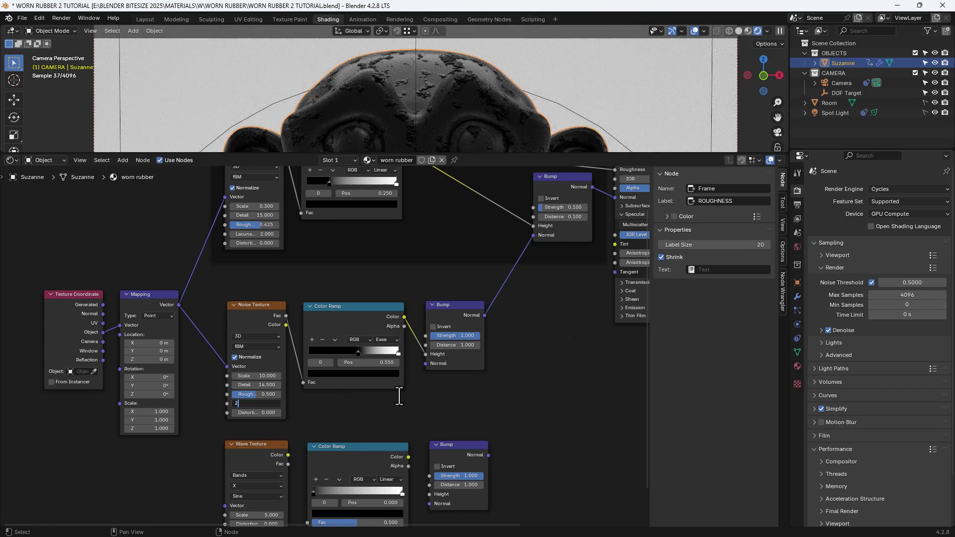
pyautogui.press('Tab')
pyautogui.write('.5')
pyautogui.press('Return')
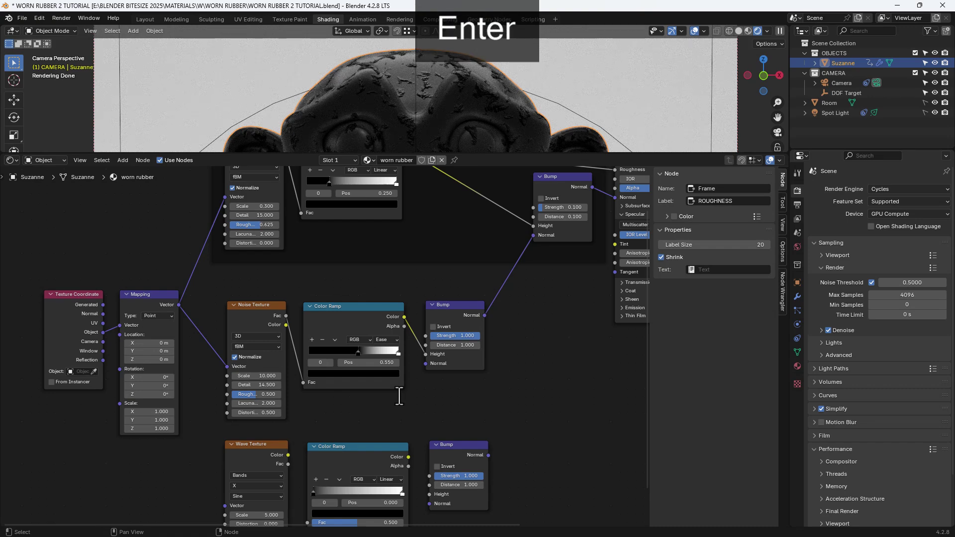
# Enable Invert on the second-row Bump and set its Strength to 0.5 and Distance to 0.1
pyautogui.click(432, 327)
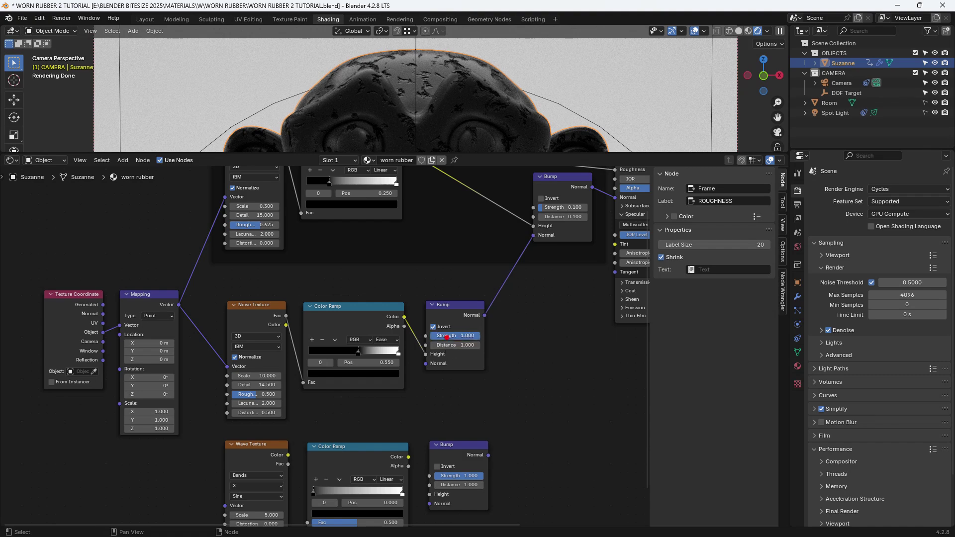
pyautogui.click(446, 336)
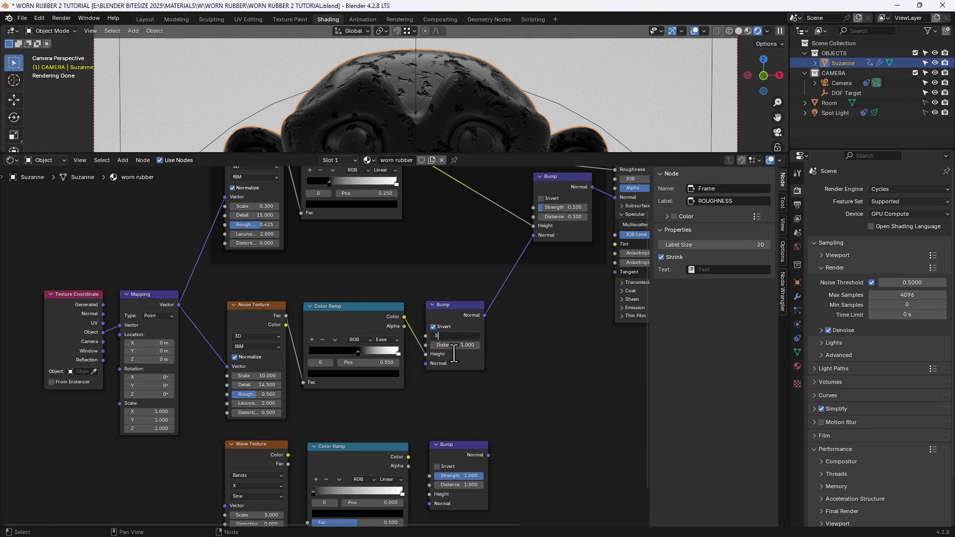
pyautogui.write('.5')
pyautogui.press('Tab')
pyautogui.write('.1')
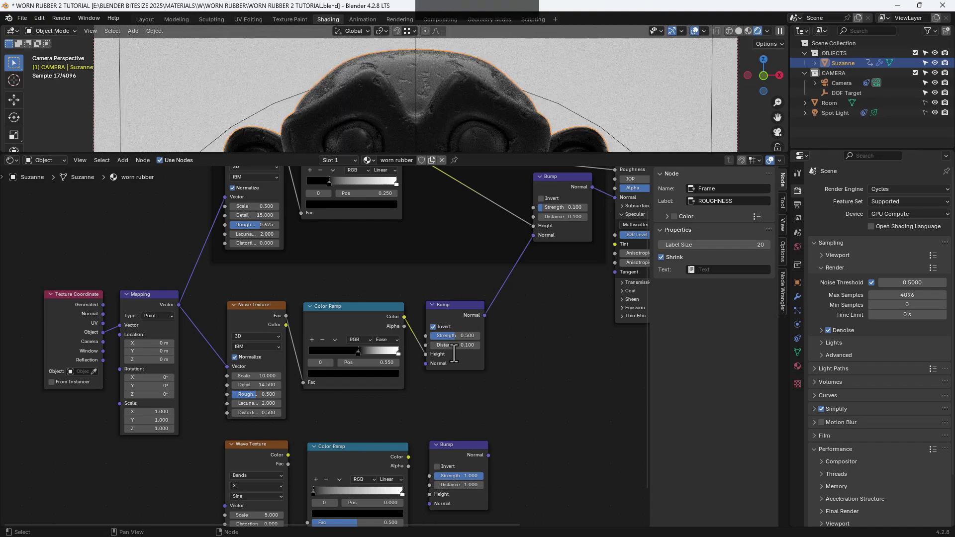
pyautogui.press('Return')
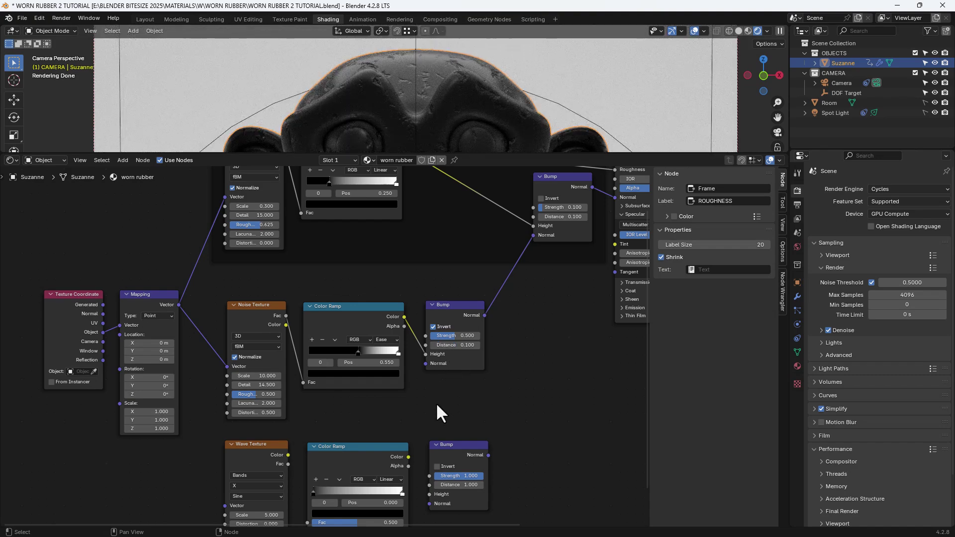
# Join the second-row Noise Texture, Color Ramp and Bump in a frame labelled CHIP DETAIL
pyautogui.moveTo(436, 402); pyautogui.dragTo(452, 324, button='middle')
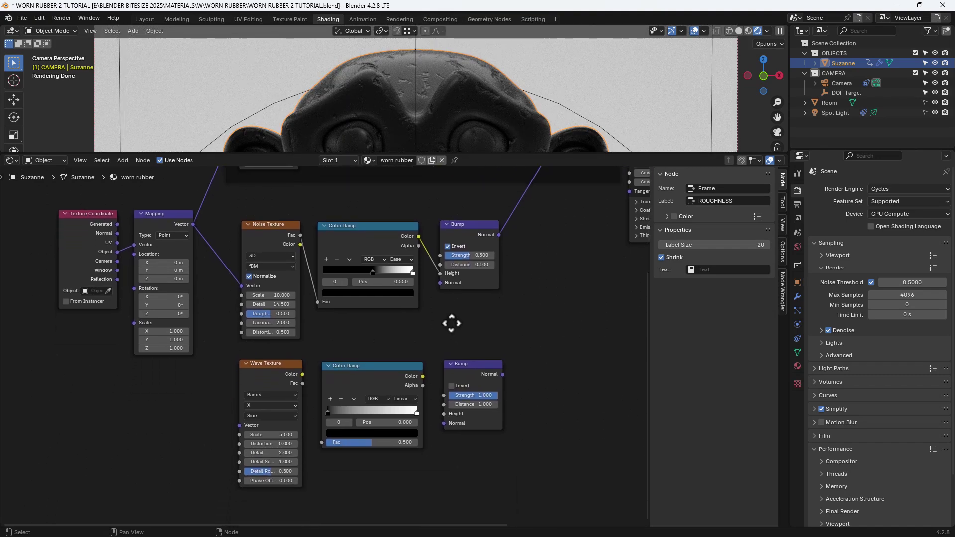
pyautogui.moveTo(234, 196); pyautogui.dragTo(451, 301)
pyautogui.hotkey('shift', 'p')
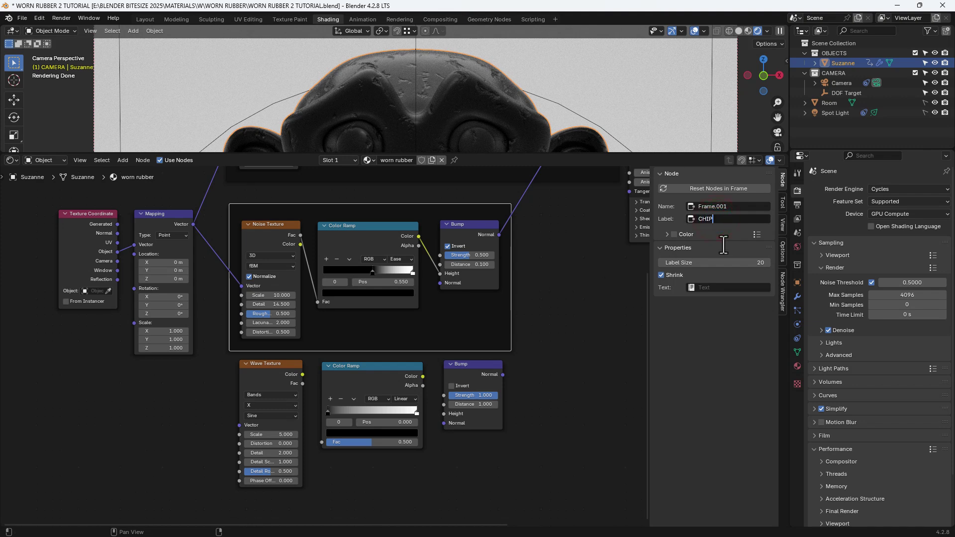
pyautogui.write('CHIP DETAIL')
pyautogui.press('Return')
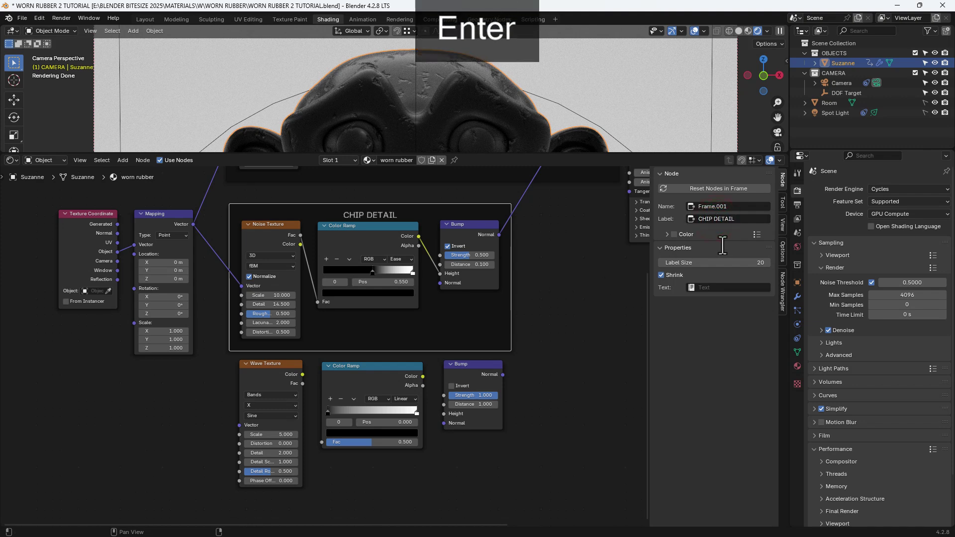
# Link the Wave Texture's Color through its Color Ramp into its Bump's Height, and that Bump's Normal into the CHIP DETAIL Bump's Normal
pyautogui.scroll(-3, 533, 293)
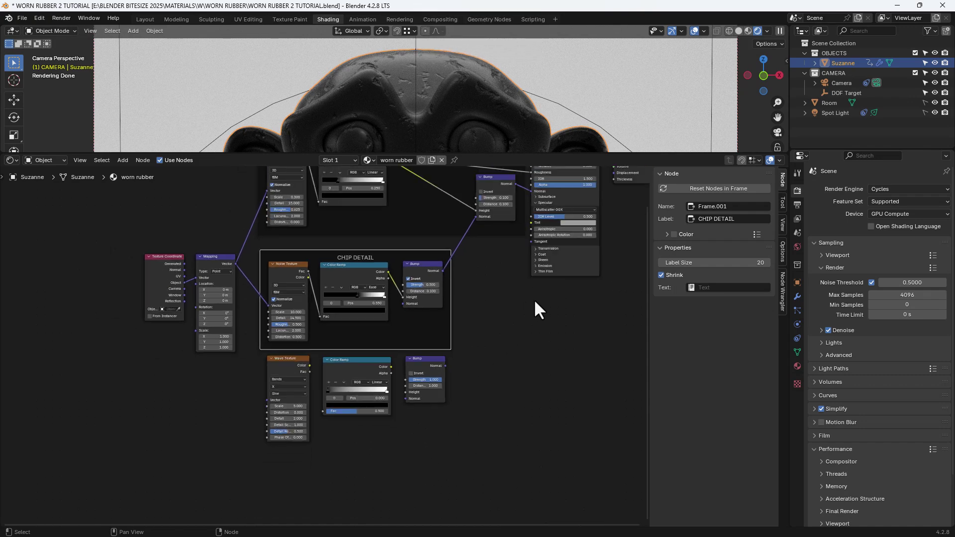
pyautogui.scroll(-1, 529, 353)
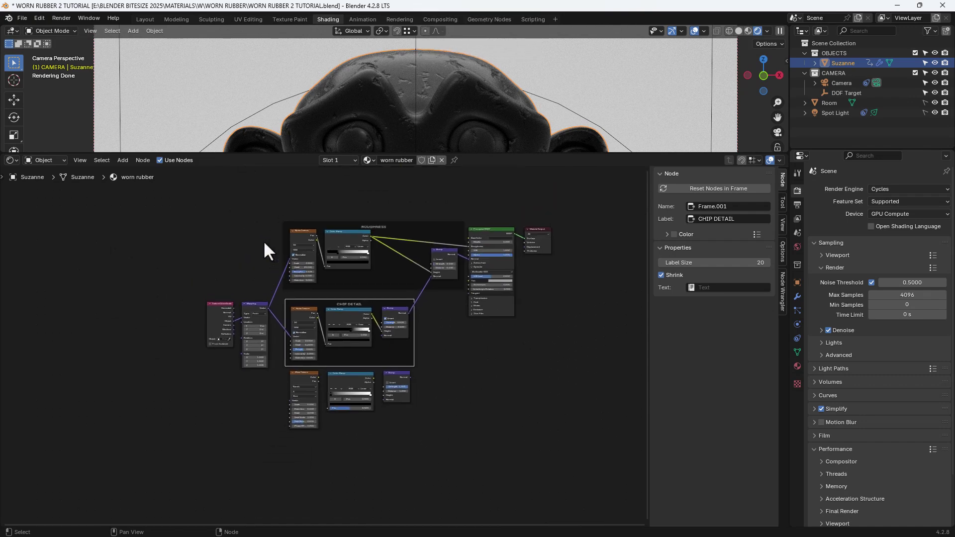
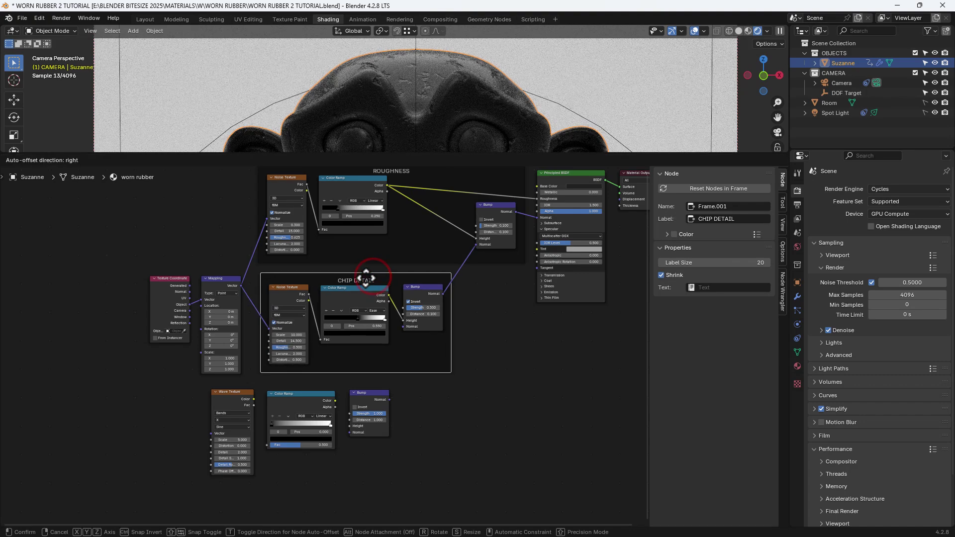
pyautogui.scroll(2, 434, 422)
pyautogui.moveTo(440, 422); pyautogui.dragTo(477, 386, button='middle')
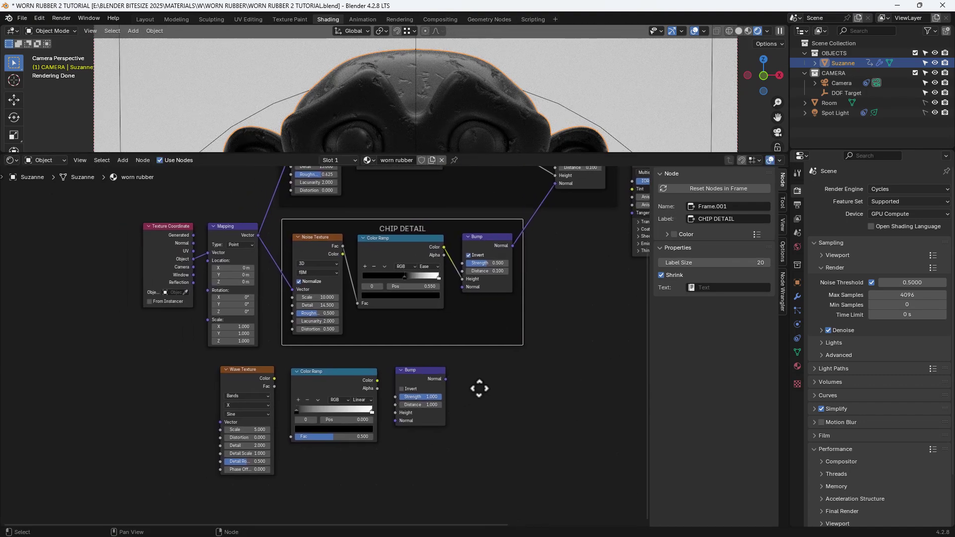
pyautogui.scroll(1, 481, 392)
pyautogui.moveTo(456, 381); pyautogui.dragTo(472, 288)
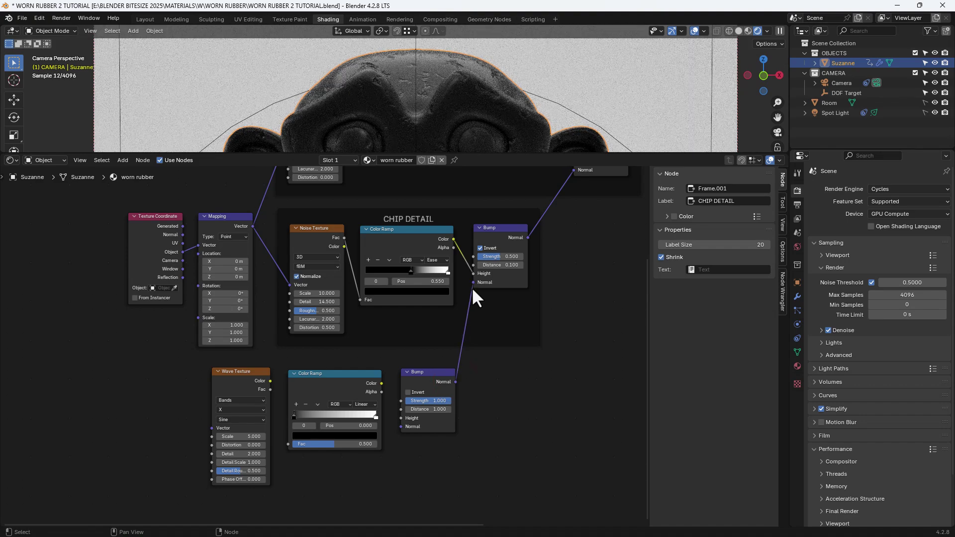
pyautogui.moveTo(381, 383); pyautogui.dragTo(392, 419)
pyautogui.moveTo(270, 381); pyautogui.dragTo(288, 443)
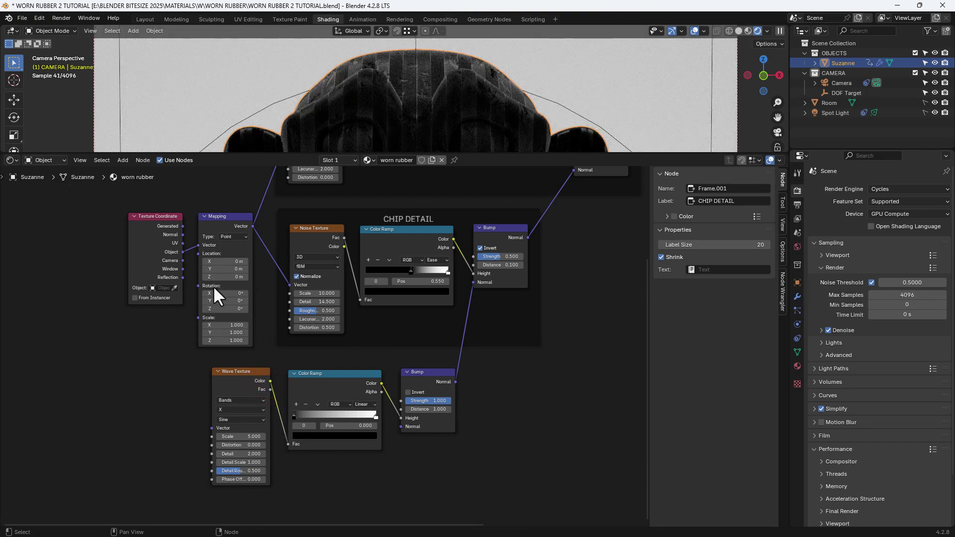
# Connect the Mapping node's Vector to the Wave Texture's Vector, and move the Texture Coordinate and Mapping nodes down and further left of the rows
pyautogui.moveTo(252, 225); pyautogui.dragTo(211, 420)
pyautogui.moveTo(112, 220); pyautogui.dragTo(214, 257)
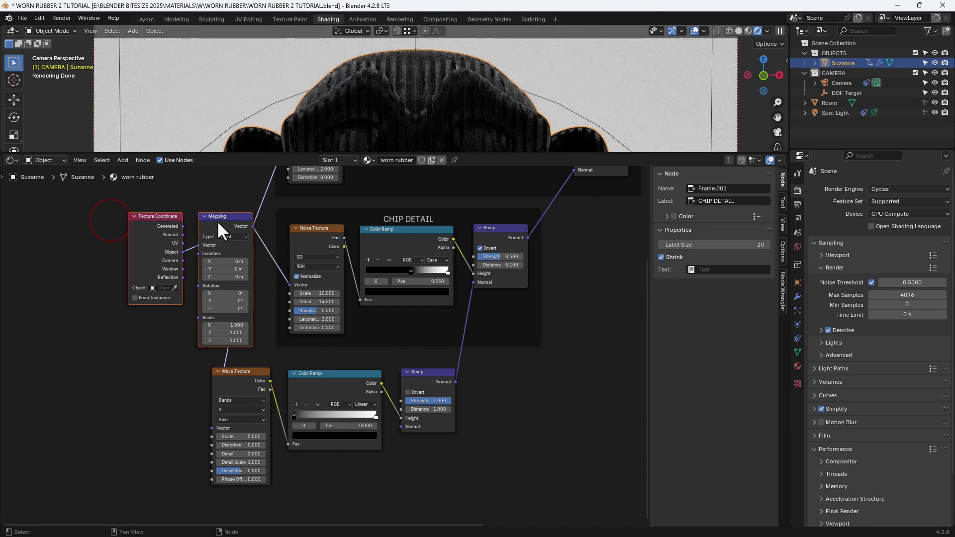
pyautogui.moveTo(217, 220); pyautogui.dragTo(128, 293)
# Set the Wave Texture's type to Rings and its wave profile to Triangle
pyautogui.scroll(4, 465, 422)
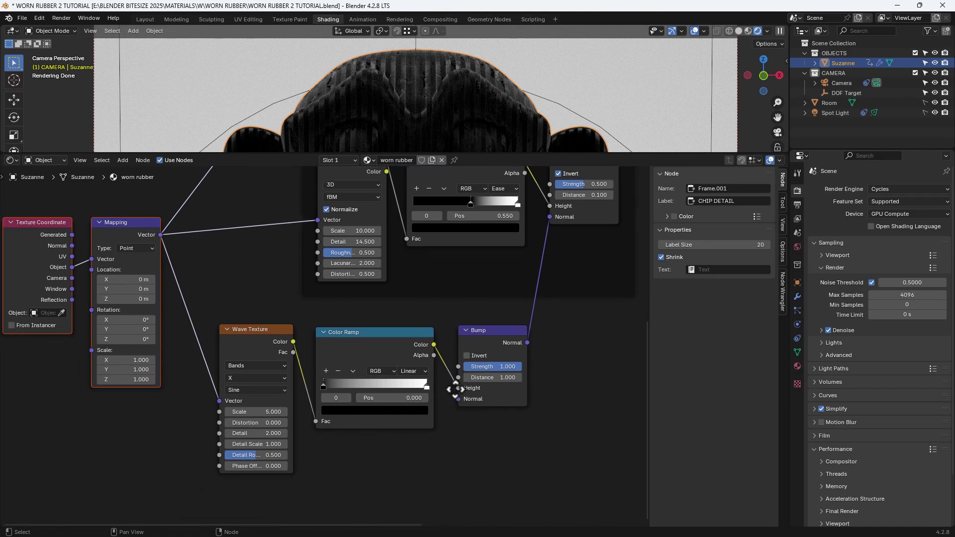
pyautogui.moveTo(470, 420); pyautogui.dragTo(477, 395, button='middle')
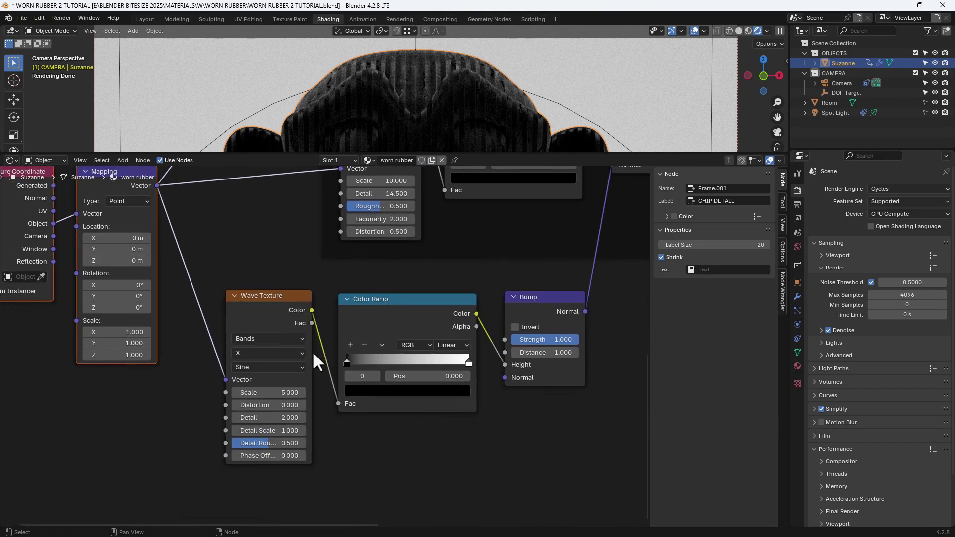
pyautogui.click(277, 336)
pyautogui.click(275, 377)
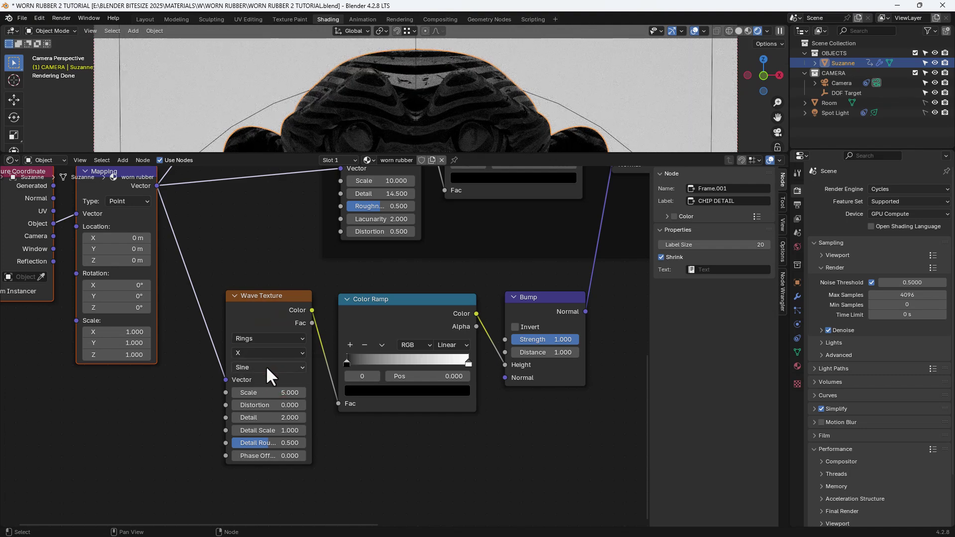
pyautogui.click(267, 367)
pyautogui.click(264, 419)
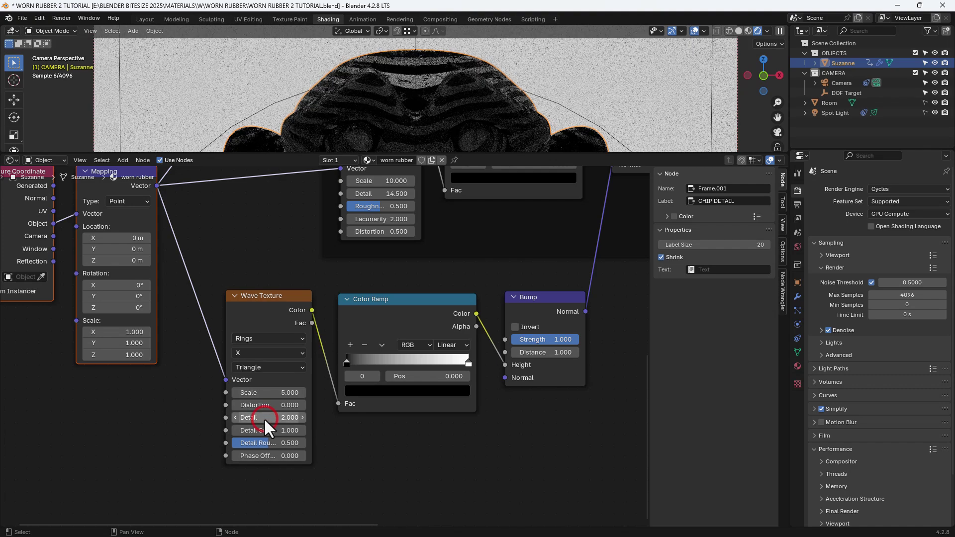
# Set the Wave Texture to Scale 200, Distortion 23, Detail 14.5, Detail Scale 2.5 and Detail Roughness 0.75
pyautogui.click(263, 393)
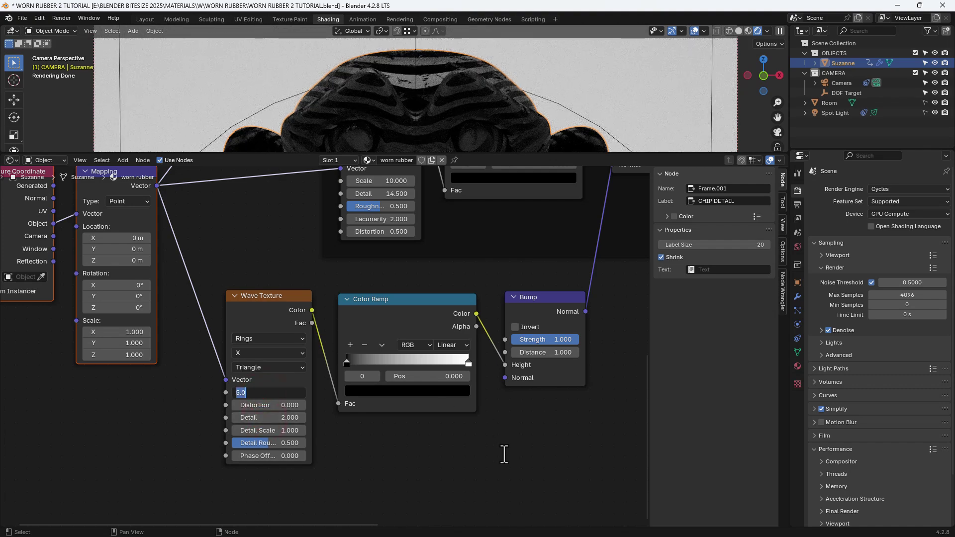
pyautogui.write('200')
pyautogui.press('Tab')
pyautogui.write('23')
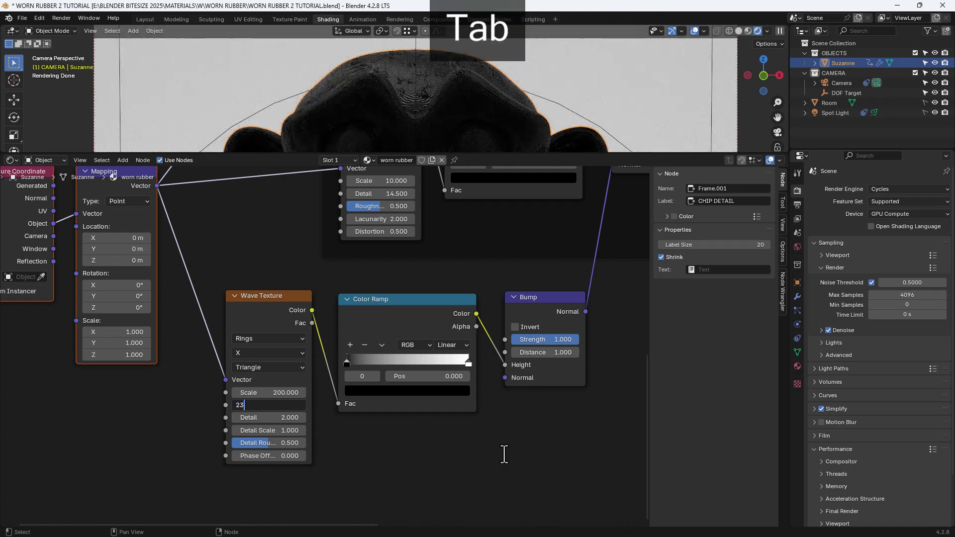
pyautogui.press('Tab')
pyautogui.write('14.5')
pyautogui.press('Tab')
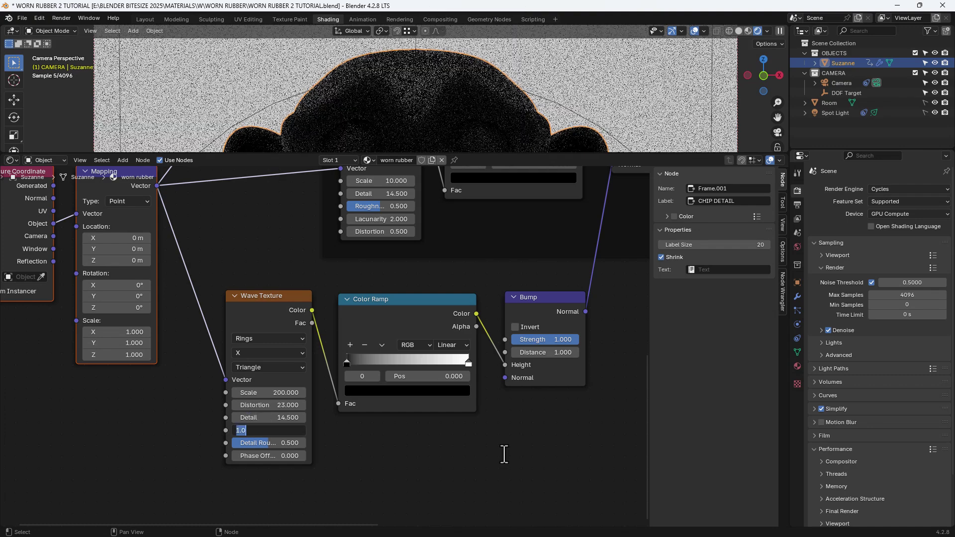
pyautogui.write('2.5')
pyautogui.press('Tab')
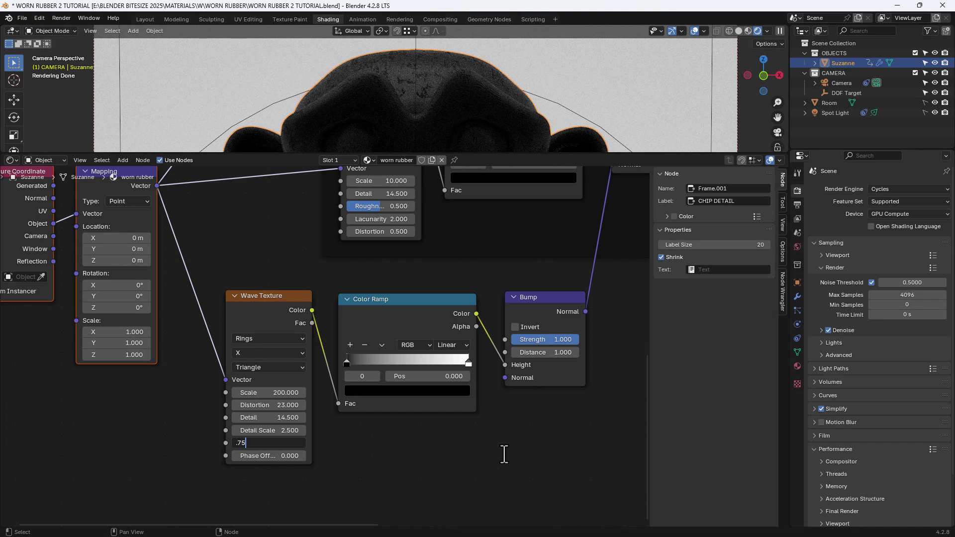
pyautogui.write('.75')
pyautogui.press('Return')
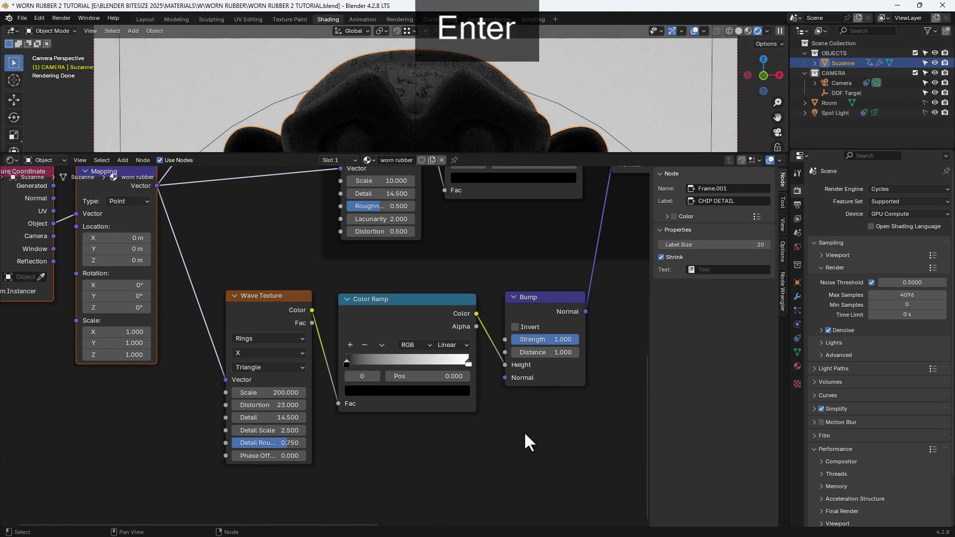
# Position the white stop of the Wave Texture's Color Ramp at 0.805 and its black stop at 0.75
pyautogui.click(467, 362)
pyautogui.click(442, 377)
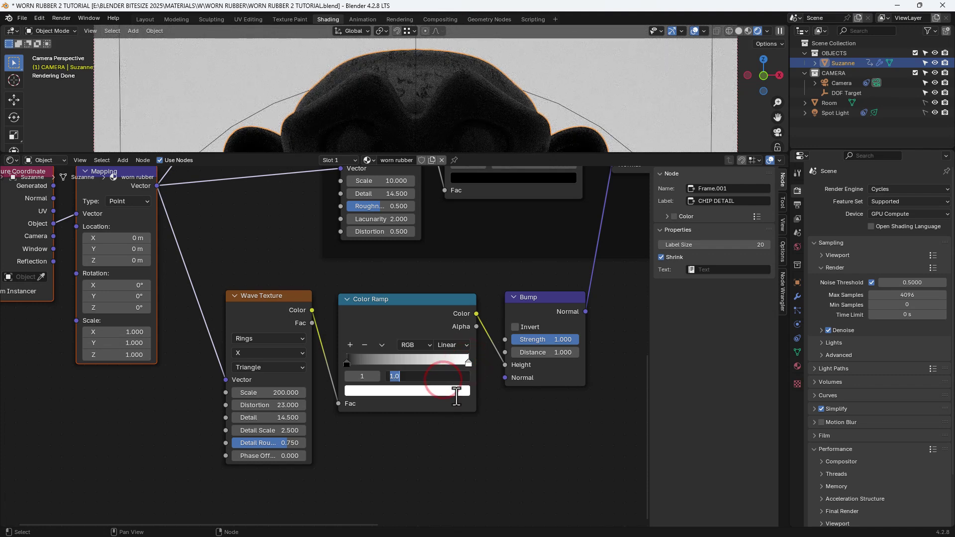
pyautogui.write('.805')
pyautogui.press('Return')
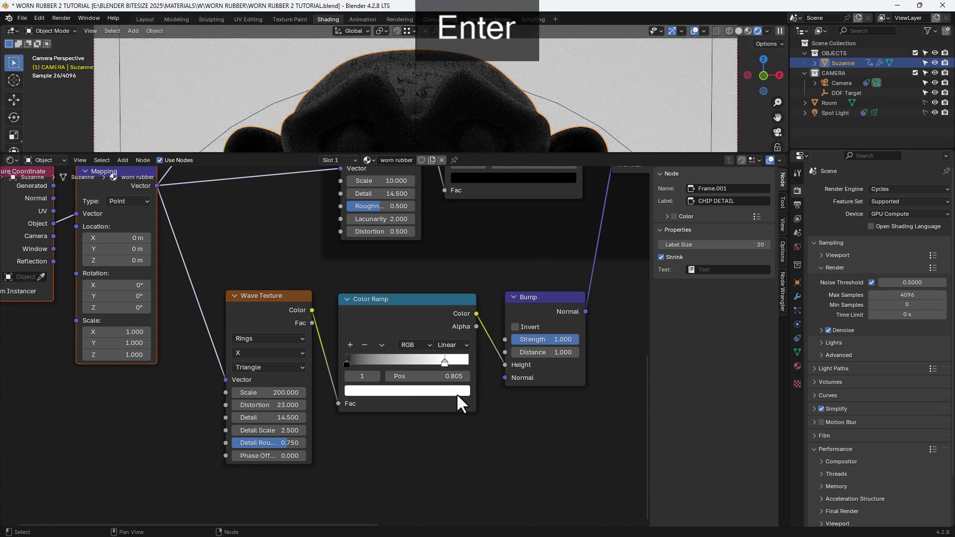
pyautogui.click(344, 364)
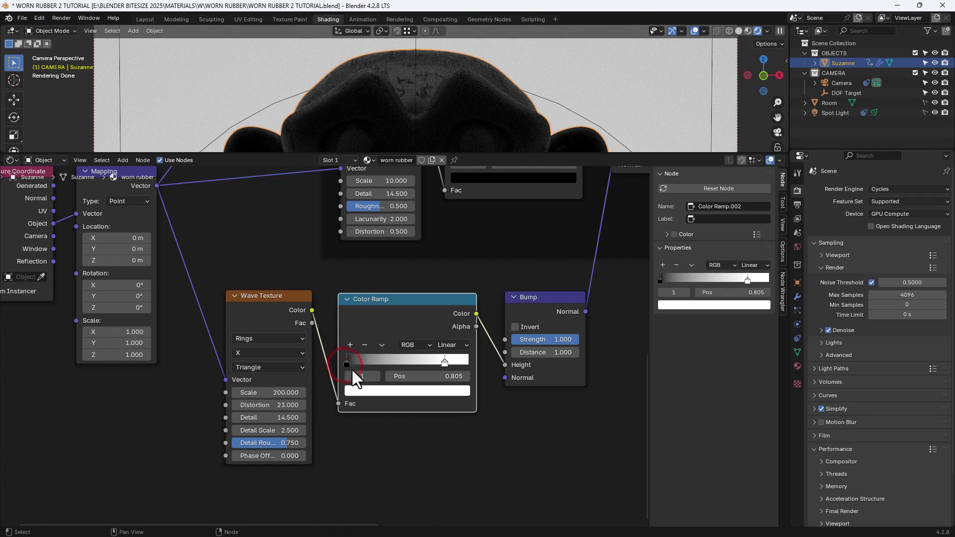
pyautogui.click(347, 362)
pyautogui.click(416, 376)
pyautogui.write('.')
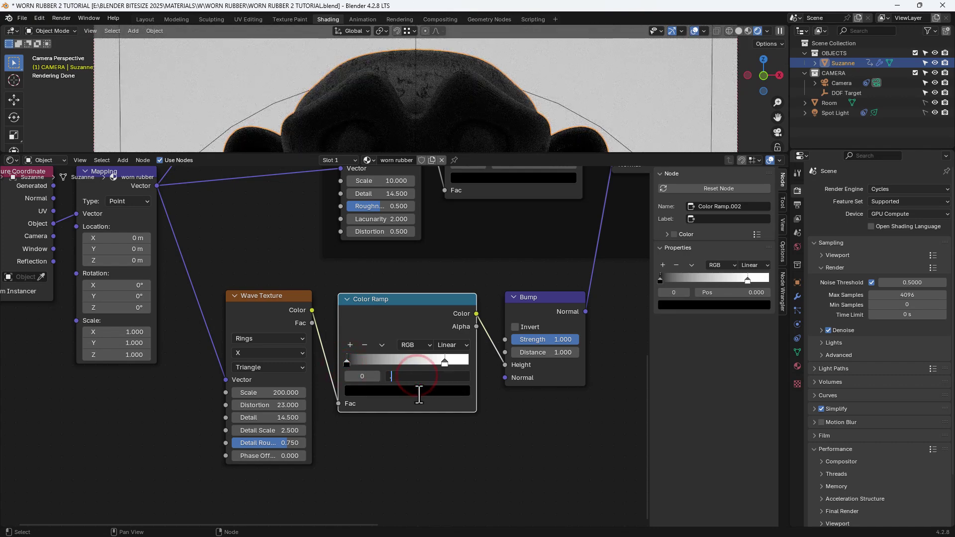
pyautogui.write('75')
pyautogui.press('Return')
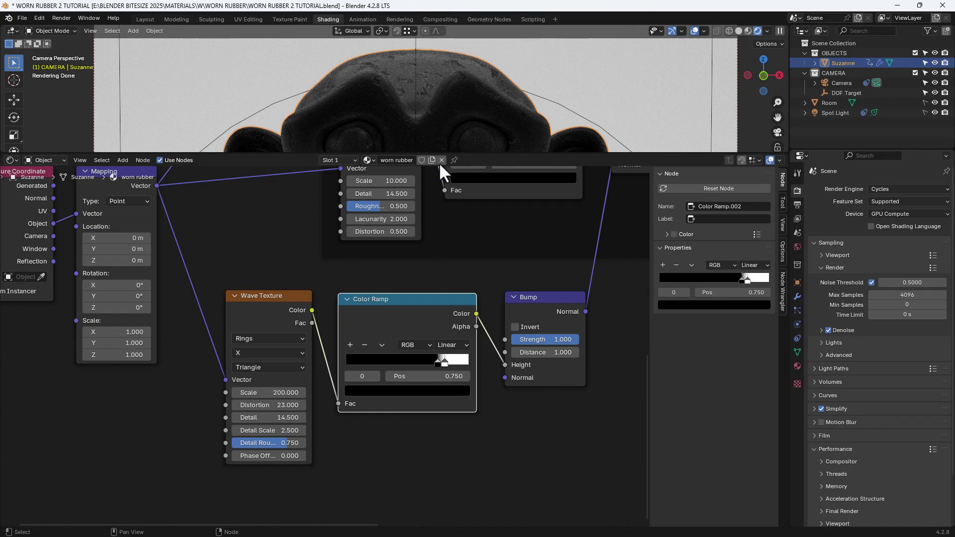
# Preview the wave row's Color Ramp output on the model, then its Bump node's output with Invert enabled
pyautogui.scroll(6, 428, 107)
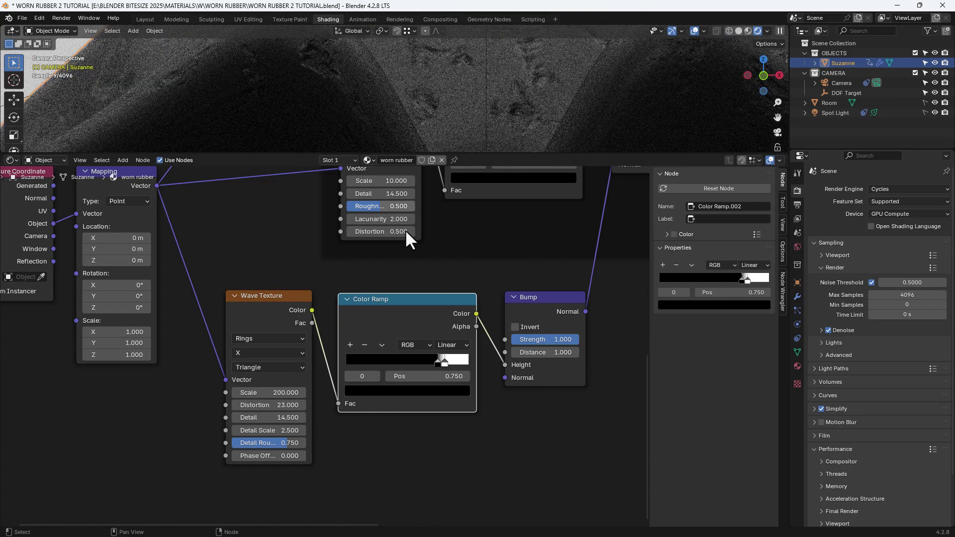
pyautogui.keyDown('ctrl'); pyautogui.keyDown('shift'); pyautogui.click(453, 311); pyautogui.keyUp('shift'); pyautogui.keyUp('ctrl')
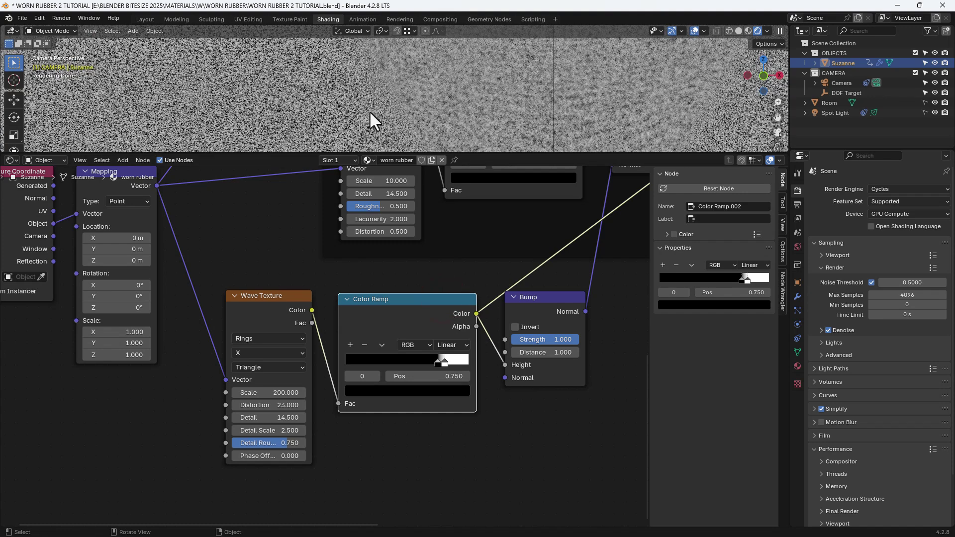
pyautogui.click(515, 330)
pyautogui.click(542, 304)
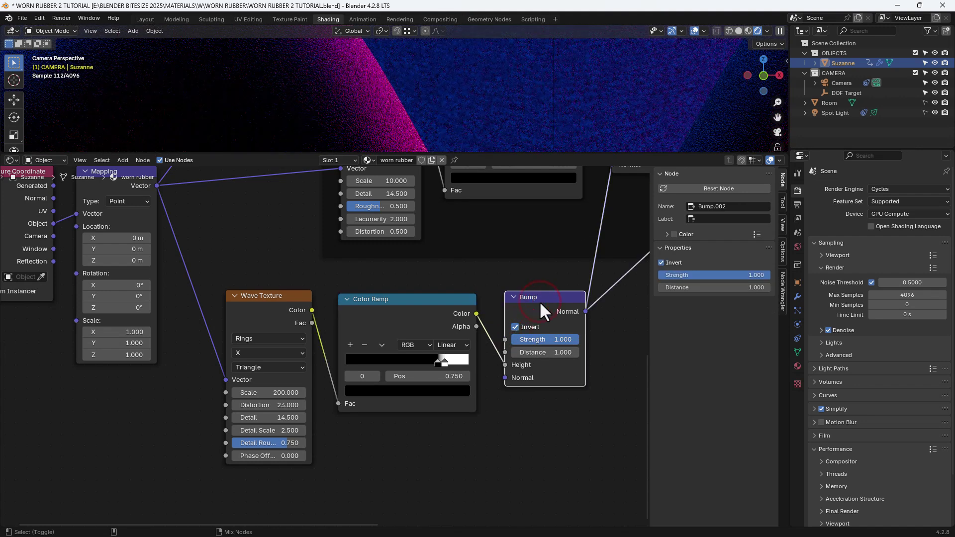
# Set the wave row's Bump node to Strength 0.25 and Distance 0.1
pyautogui.click(539, 339)
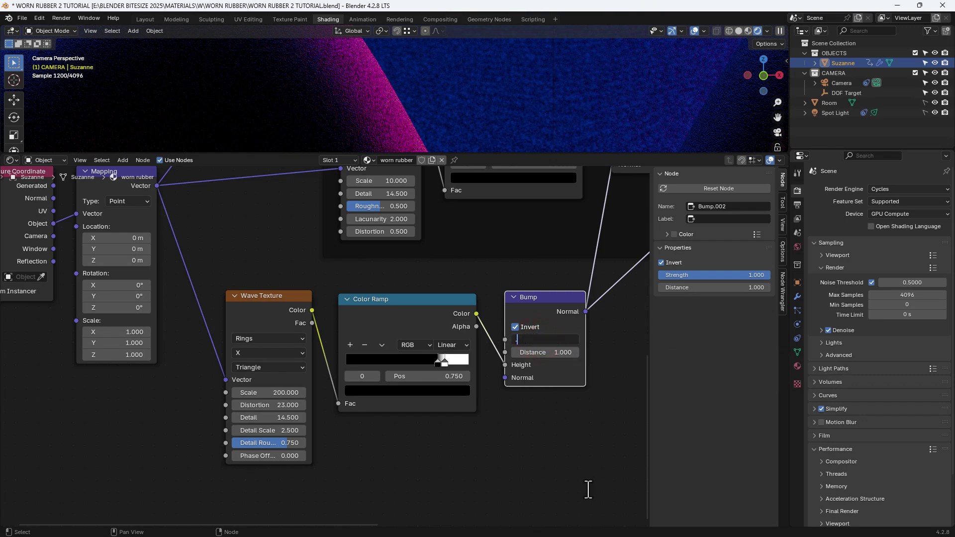
pyautogui.write('.25')
pyautogui.press('Tab')
pyautogui.write('.1')
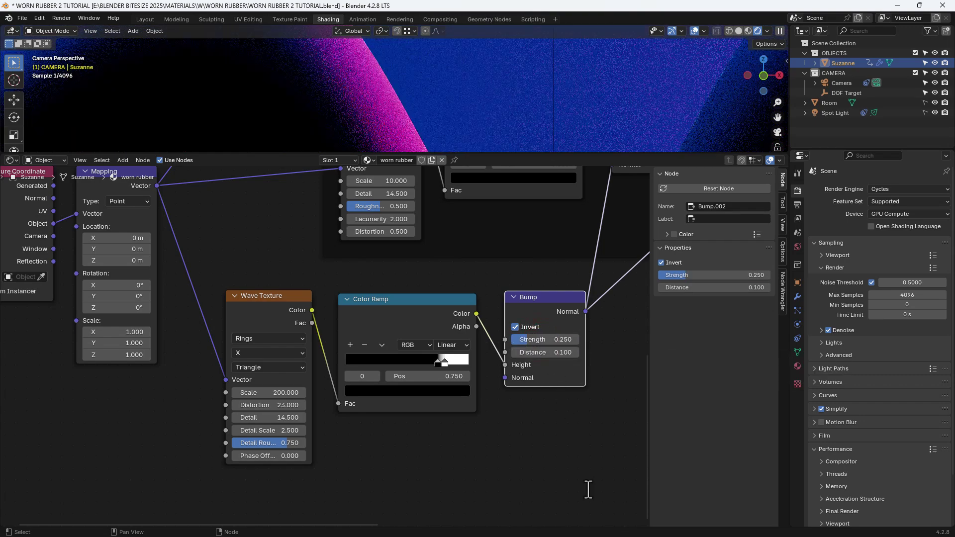
pyautogui.press('Return')
# Group the Wave Texture, its Color Ramp and its Bump node in a frame labelled FINE DETAIL
pyautogui.scroll(-3, 517, 329)
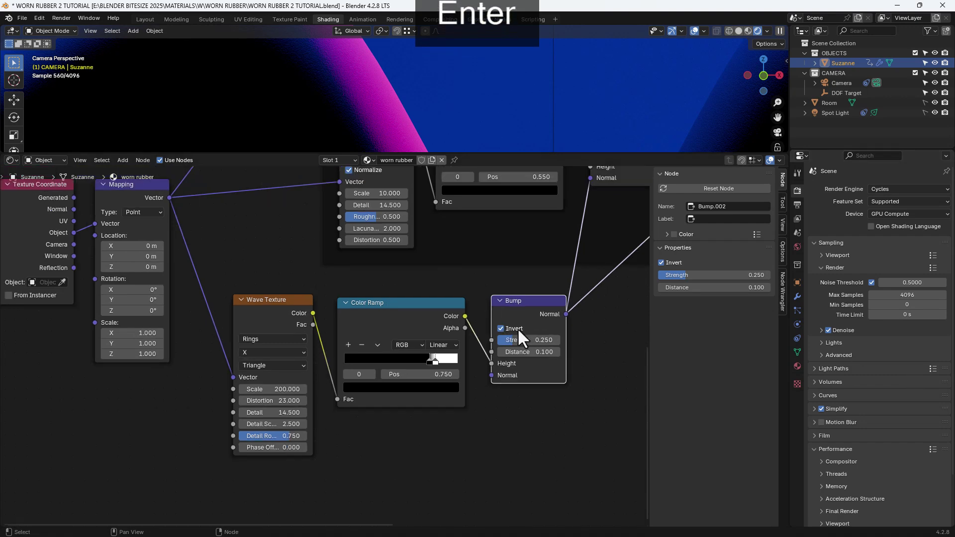
pyautogui.scroll(-1, 518, 330)
pyautogui.keyDown('ctrl'); pyautogui.scroll(2, 532, 363); pyautogui.keyUp('ctrl')
pyautogui.moveTo(525, 438); pyautogui.dragTo(294, 346)
pyautogui.hotkey('ctrl', 'j')
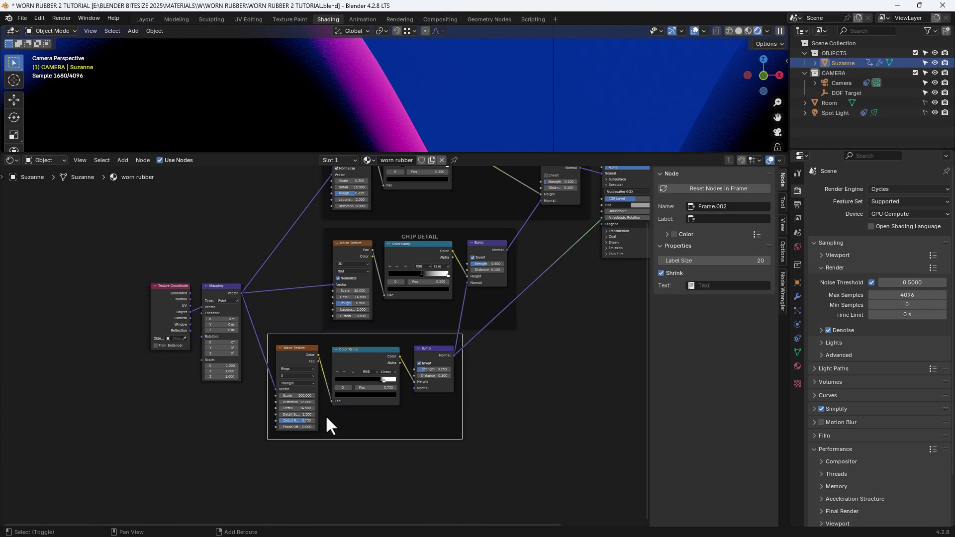
pyautogui.click(709, 219)
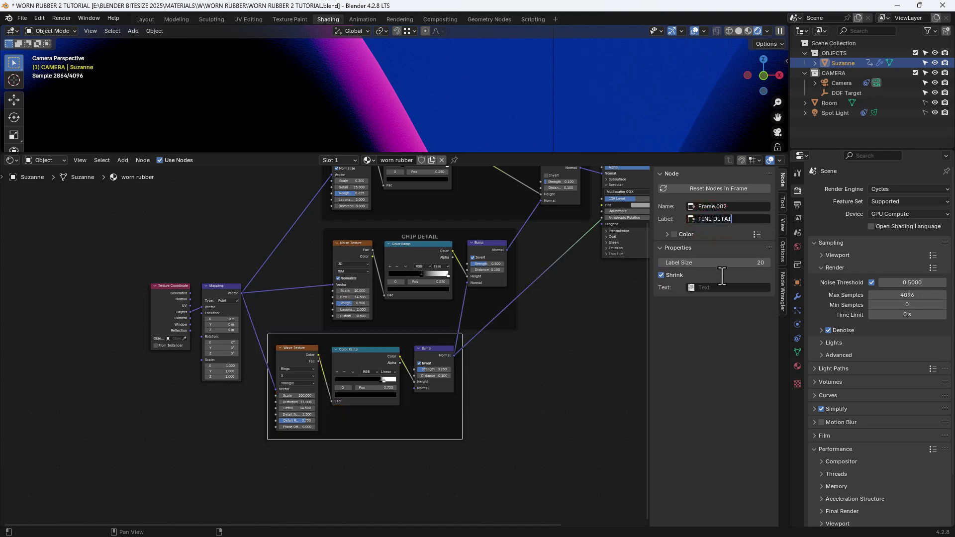
pyautogui.press('Return')
pyautogui.press('n')
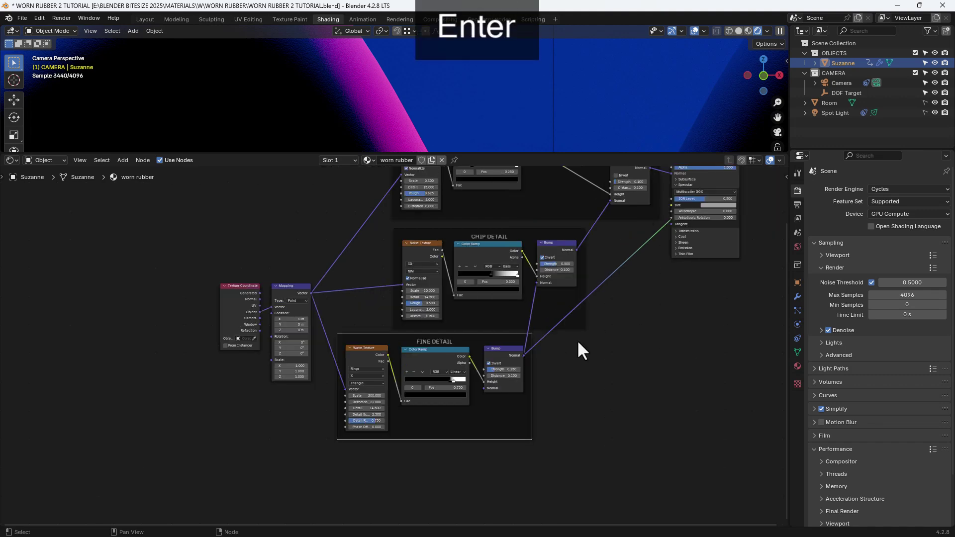
# Reconnect the Principled BSDF to the Material Output so the model shows the full rubber material
pyautogui.press('Home')
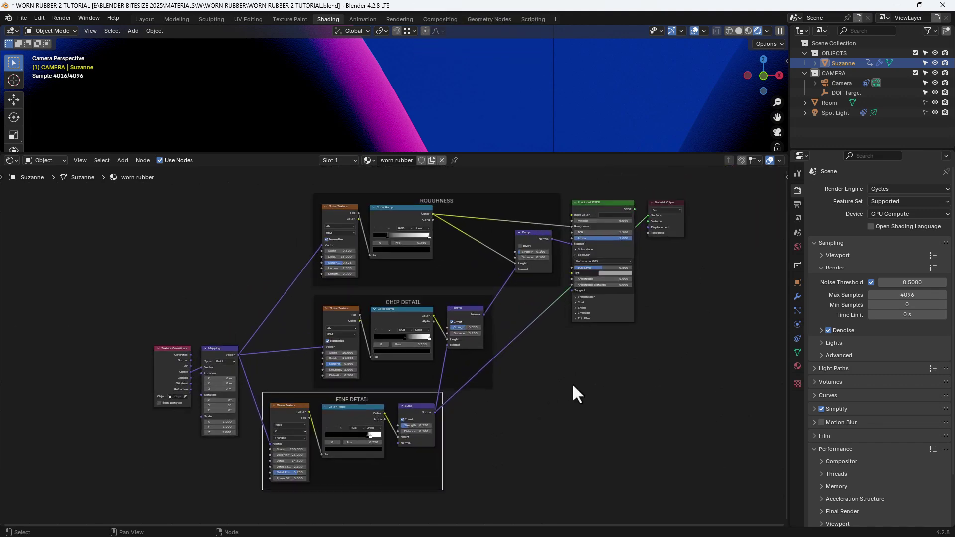
pyautogui.moveTo(574, 386); pyautogui.dragTo(540, 388, button='middle')
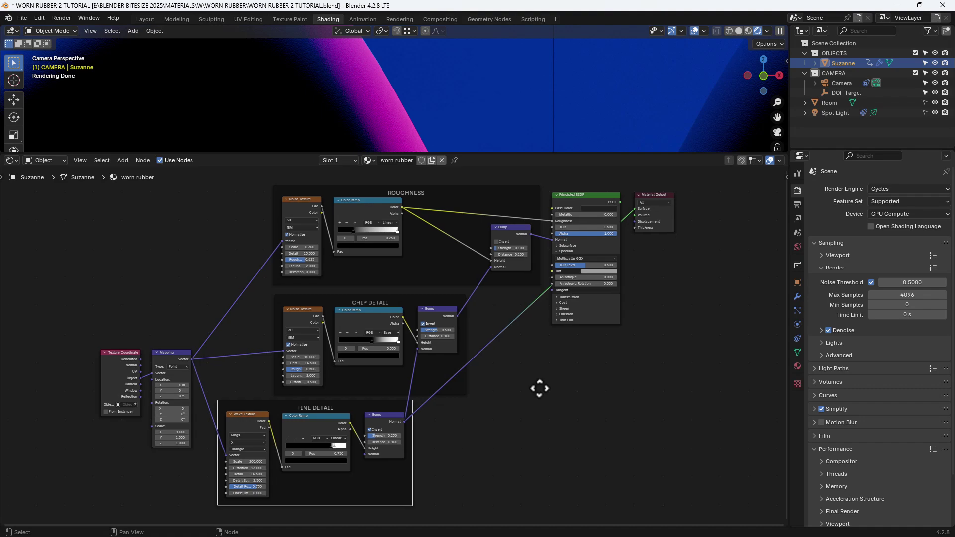
pyautogui.scroll(-5, 536, 90)
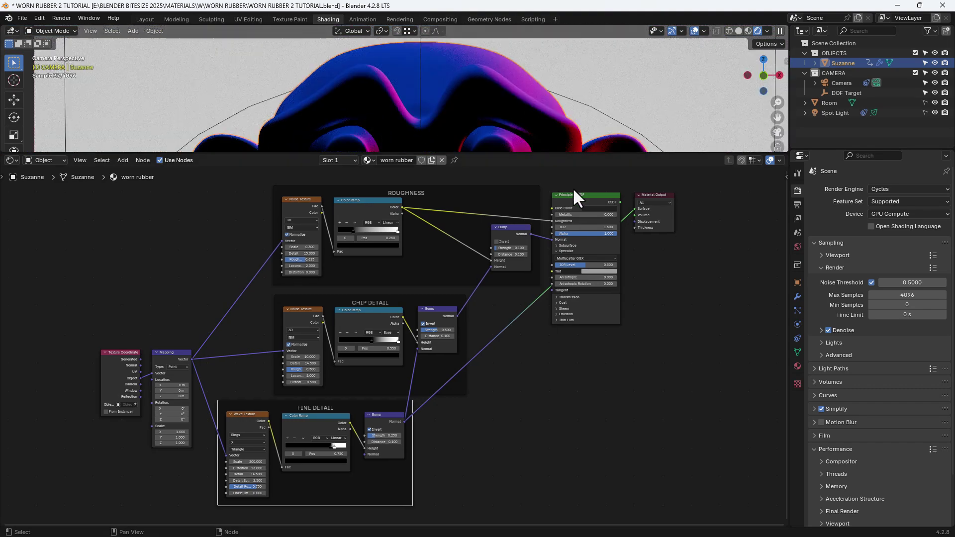
pyautogui.keyDown('ctrl'); pyautogui.keyDown('shift'); pyautogui.click(577, 197); pyautogui.keyUp('shift'); pyautogui.keyUp('ctrl')
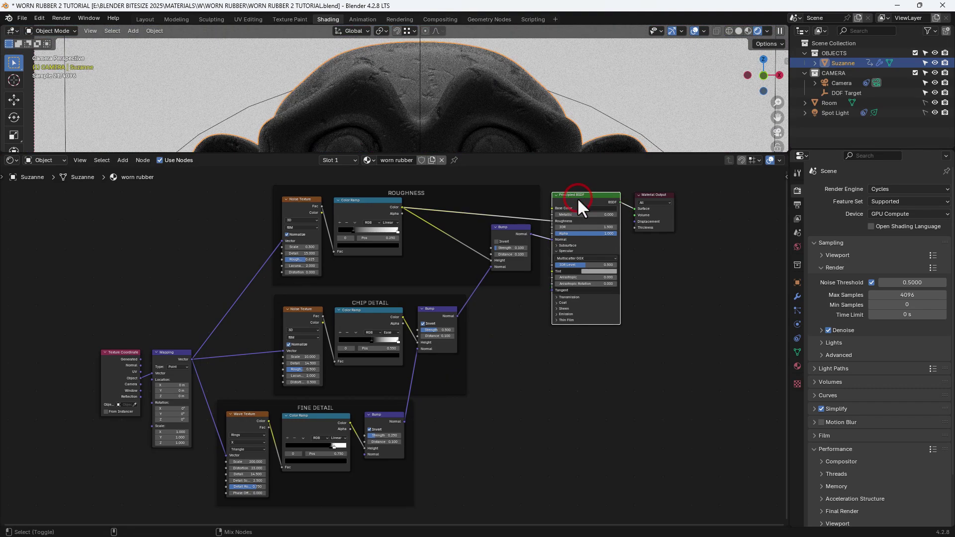
# Play the animation to examine the rubber on the turning Suzanne, and return to the first frame
pyautogui.press('space')
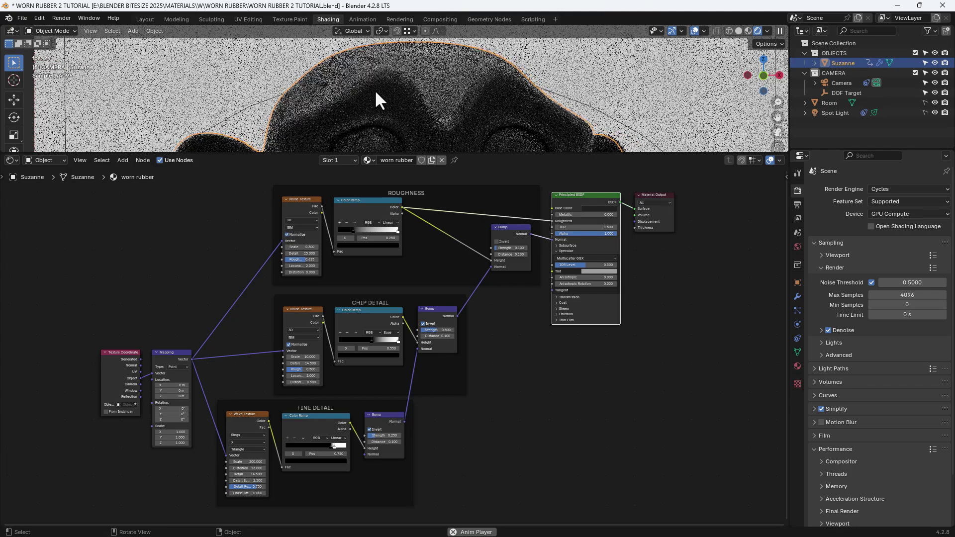
pyautogui.press('space')
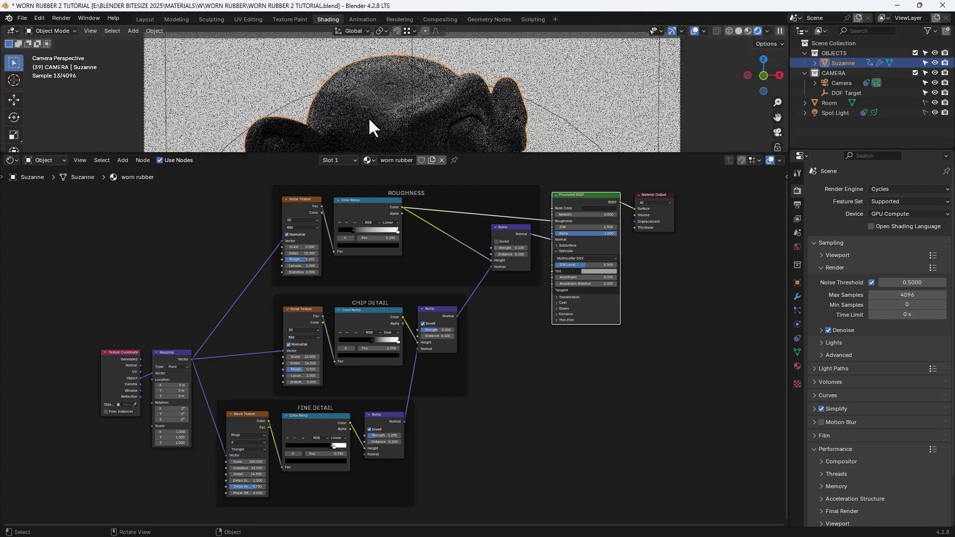
pyautogui.hotkey('shift', 'Left')
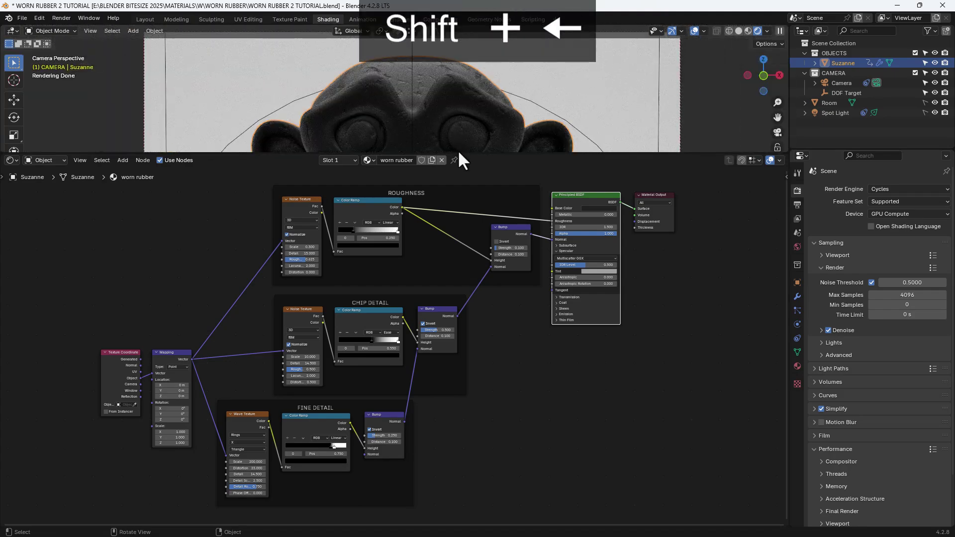
# Enlarge the 3D viewport above the node editor and fit the whole camera view of Suzanne in it
pyautogui.moveTo(469, 152); pyautogui.dragTo(469, 236)
pyautogui.press('Home')
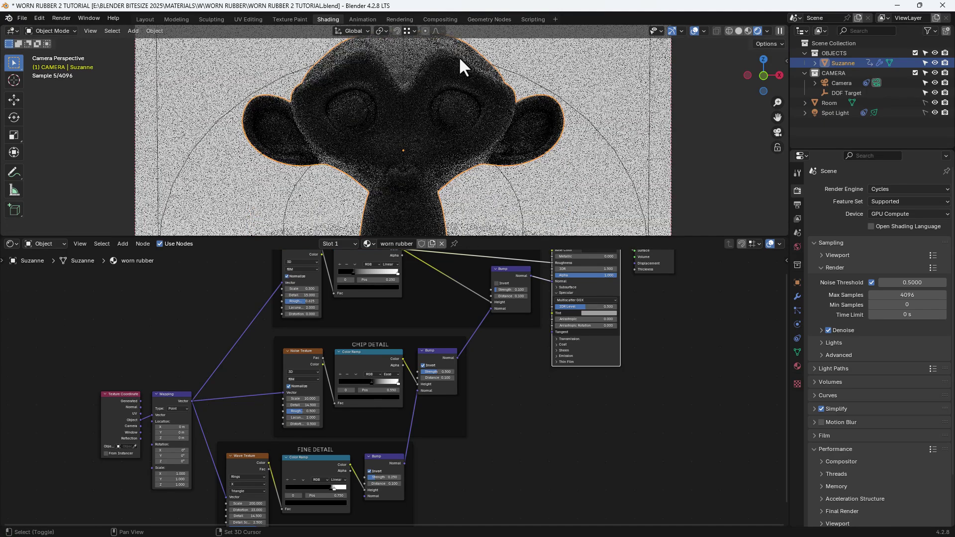
pyautogui.keyDown('shift'); pyautogui.scroll(-1, 460, 89); pyautogui.keyUp('shift')
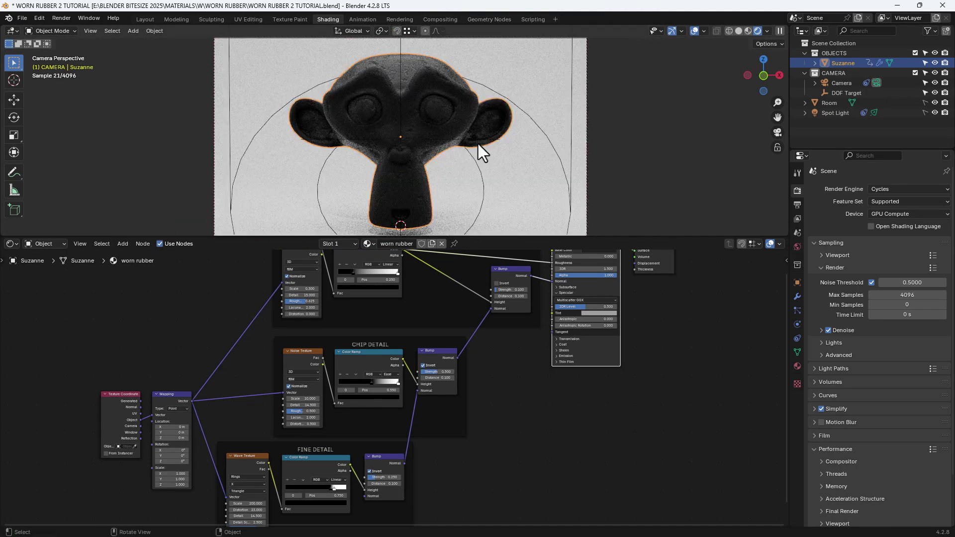
# Set the Principled BSDF's Base Color to Hue 0.98, Saturation 0.9 and Value 0.75
pyautogui.moveTo(640, 309); pyautogui.dragTo(622, 358, button='middle')
pyautogui.scroll(4, 622, 358)
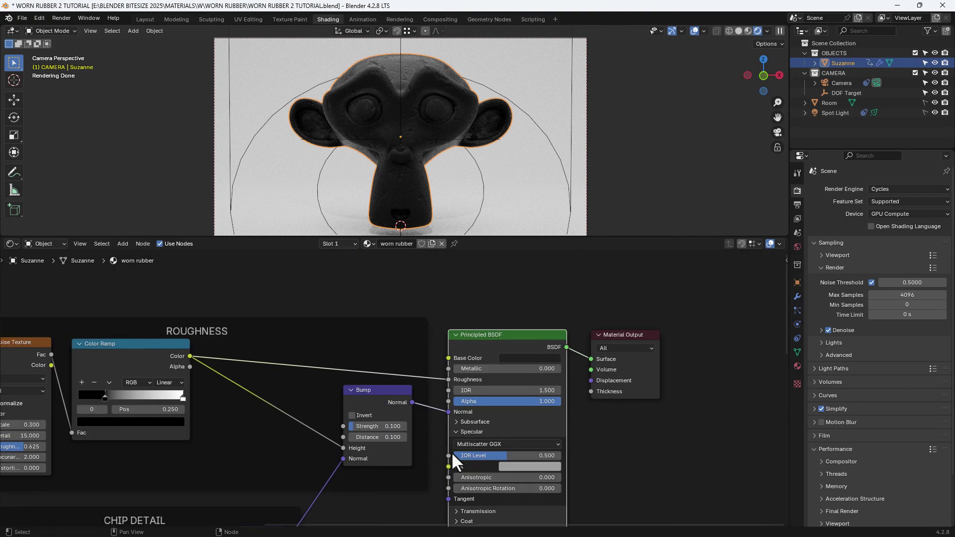
pyautogui.click(540, 355)
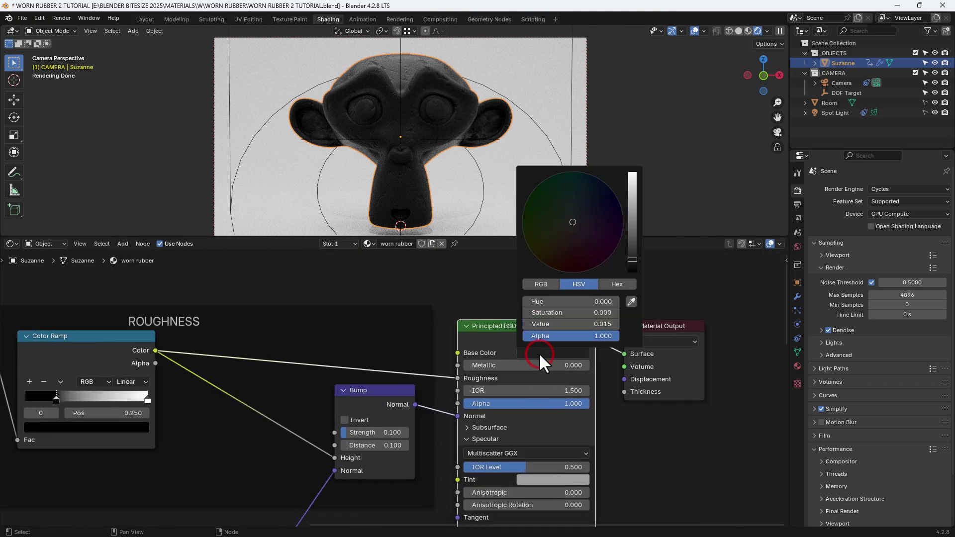
pyautogui.click(541, 302)
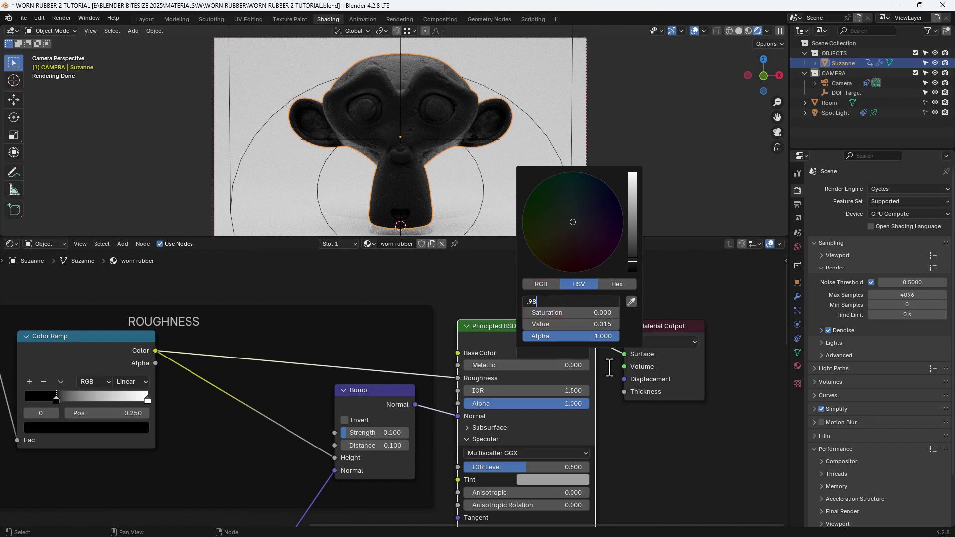
pyautogui.write('.98')
pyautogui.press('Tab')
pyautogui.write('.9')
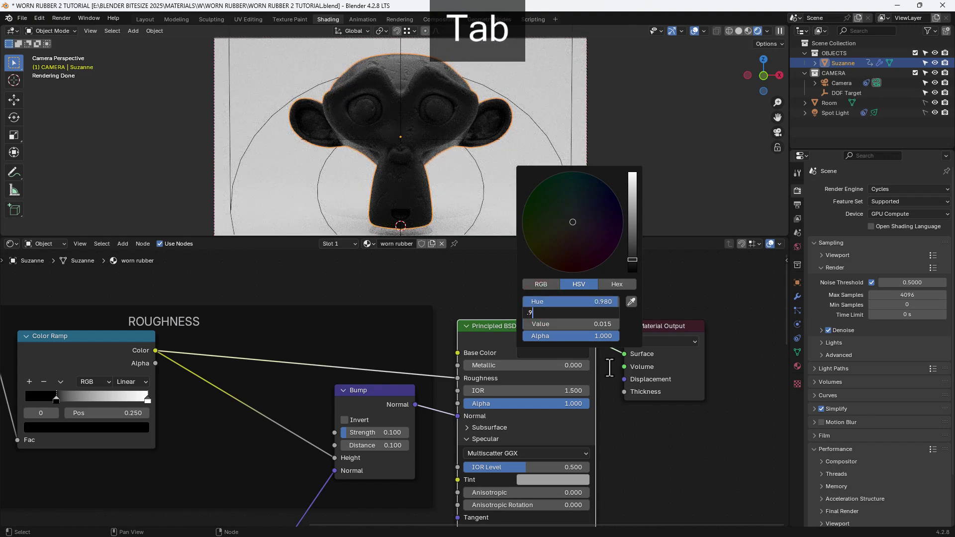
pyautogui.press('Tab')
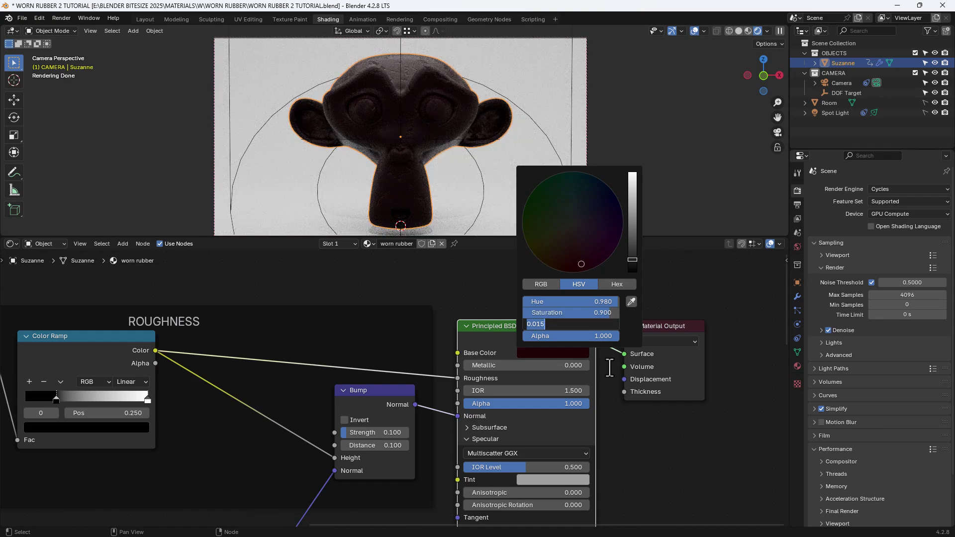
pyautogui.write('.75')
pyautogui.press('Return')
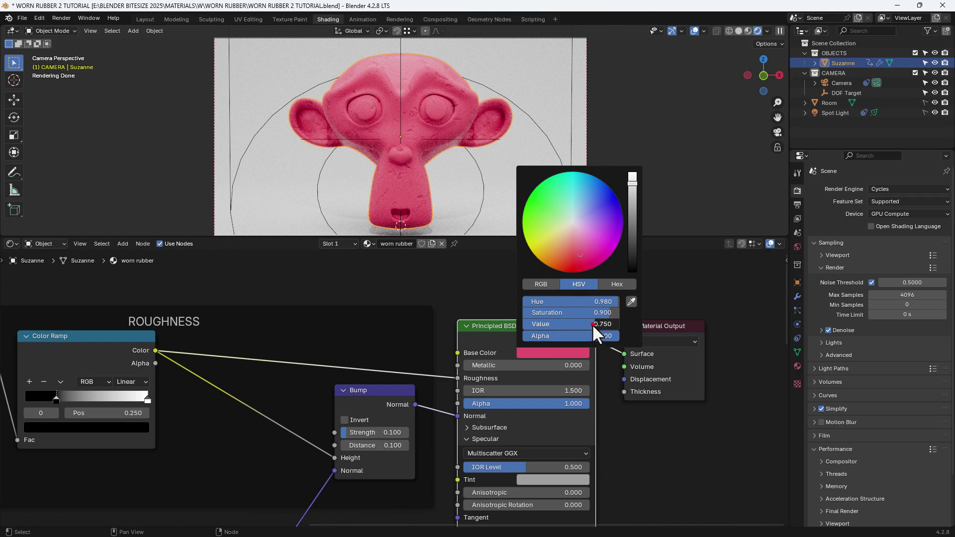
# Adjust the Base Color to a dark red of about Hue 0.995, Saturation 0.859 and Value 0.251, and save the file
pyautogui.moveTo(592, 323)
pyautogui.mouseDown()
pyautogui.moveTo(537, 323)
pyautogui.moveTo(610, 298)
pyautogui.mouseUp()
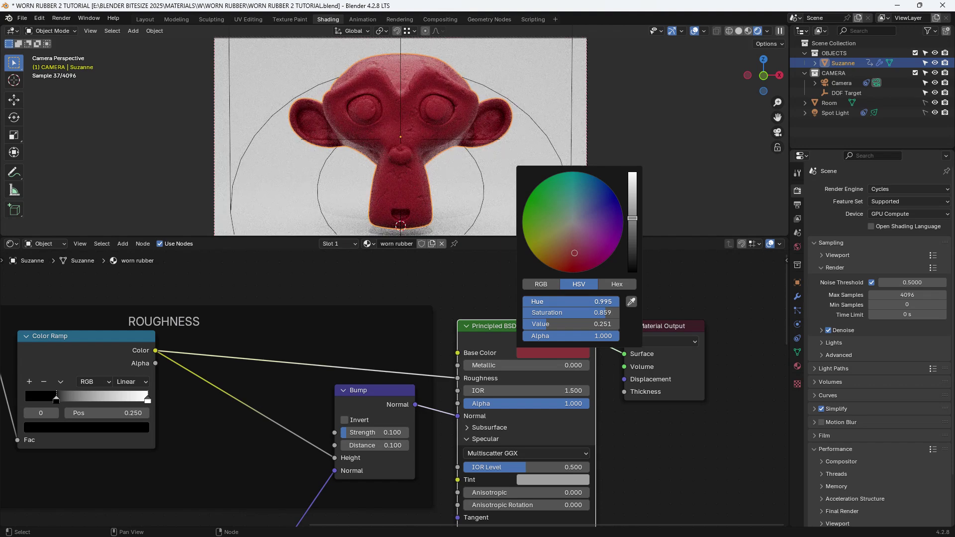
pyautogui.scroll(2, 414, 117)
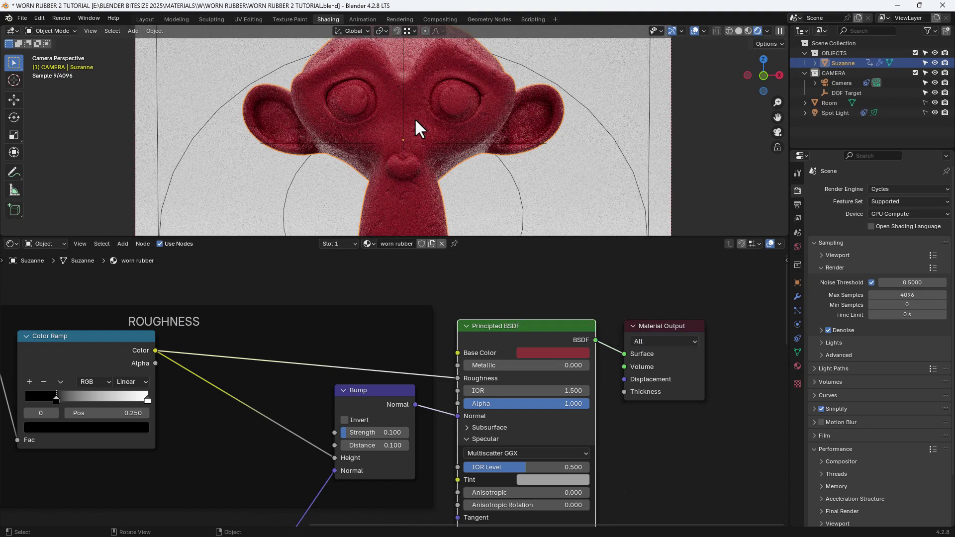
pyautogui.scroll(-2, 415, 120)
pyautogui.hotkey('ctrl', 's')
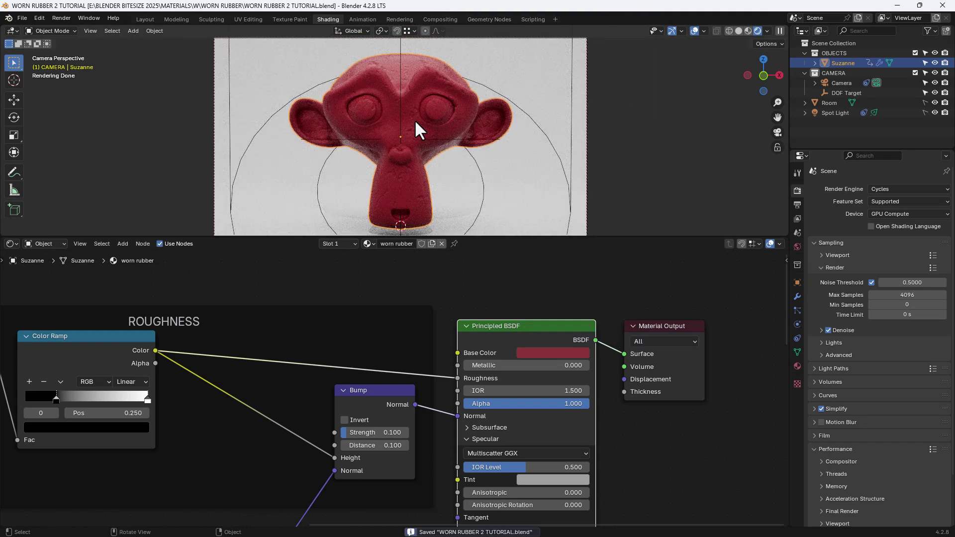
# Expand the render Denoise settings to examine the denoiser and its passes
pyautogui.scroll(-5, 488, 356)
pyautogui.moveTo(571, 302); pyautogui.dragTo(645, 268, button='middle')
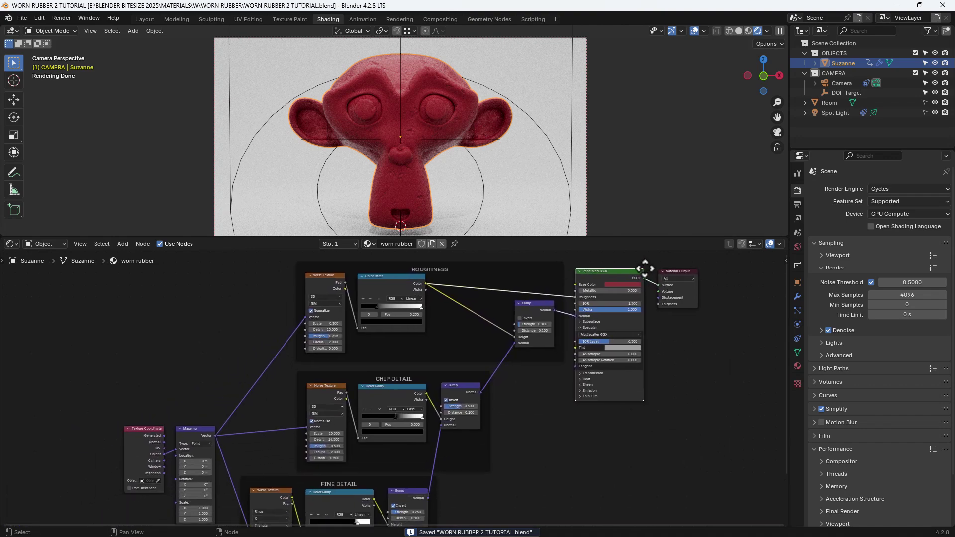
pyautogui.moveTo(560, 407); pyautogui.dragTo(543, 442, button='middle')
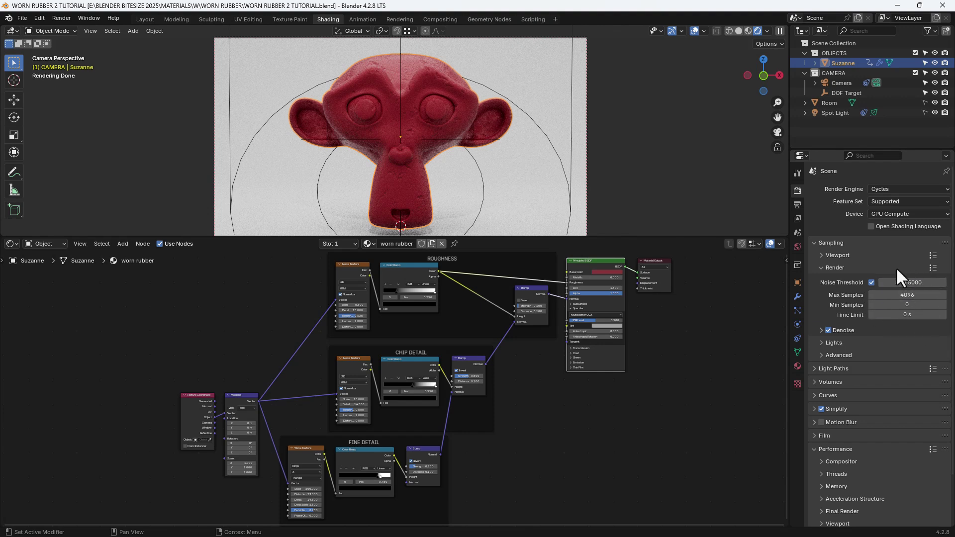
pyautogui.click(821, 330)
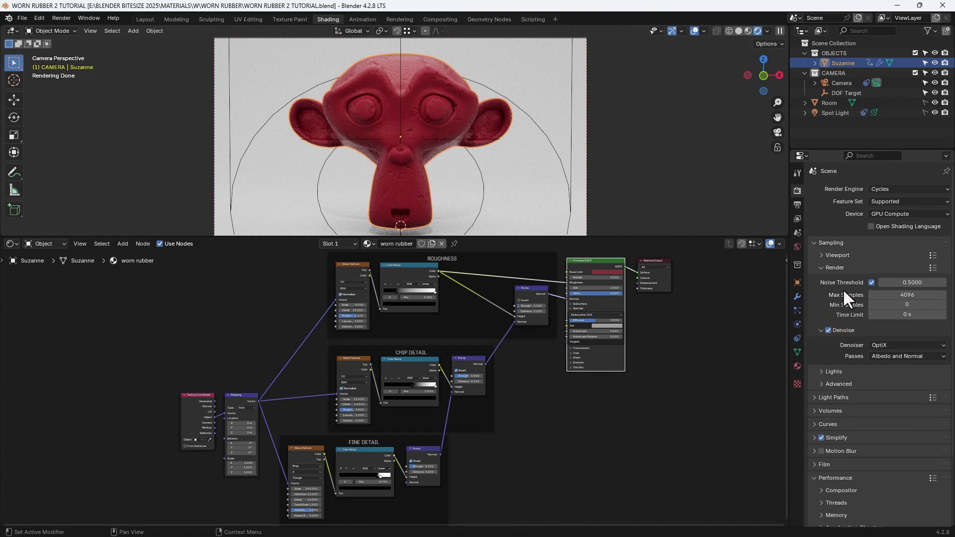
# Add a second Denoise node to the Compositing workspace's node tree, below the Lens Distortion node
pyautogui.click(432, 19)
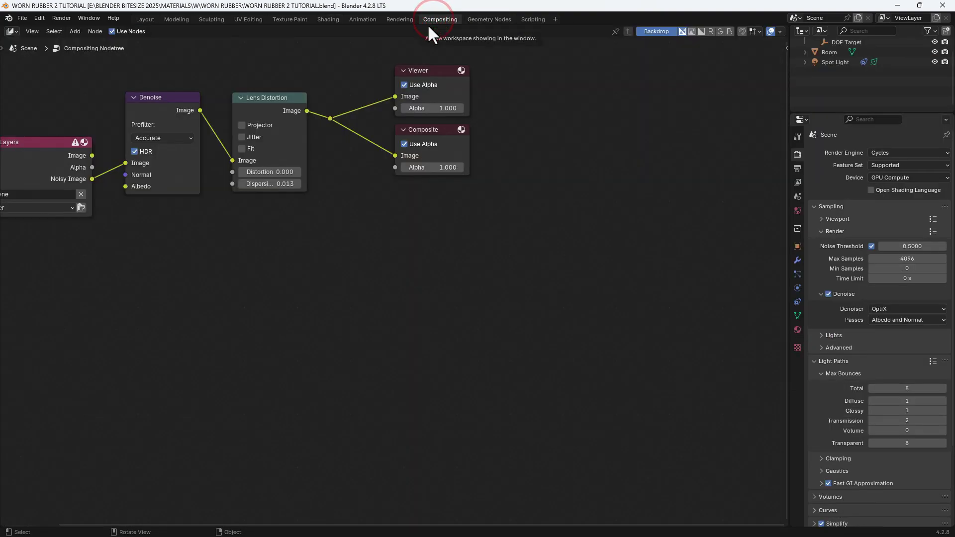
pyautogui.moveTo(299, 241); pyautogui.dragTo(389, 281, button='middle')
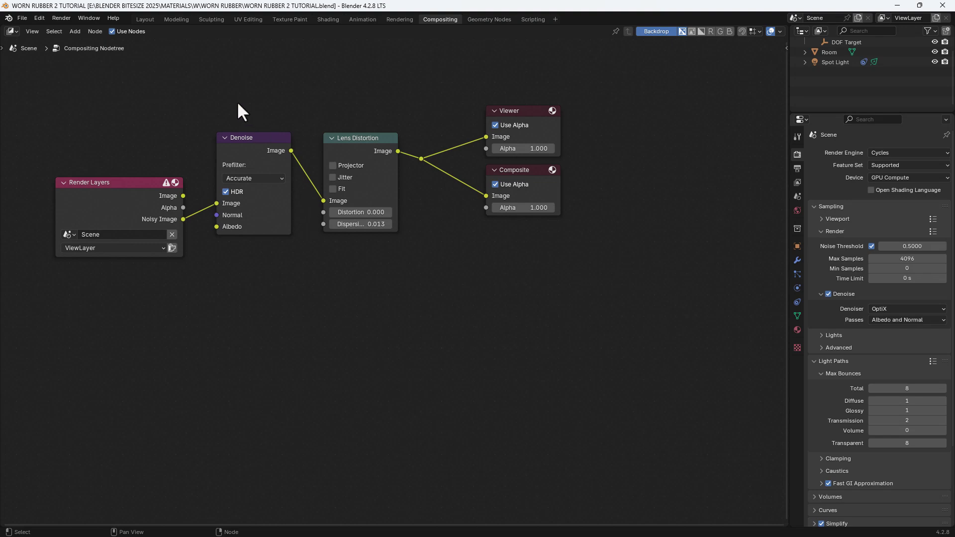
pyautogui.hotkey('shift', 'a')
pyautogui.click(441, 356)
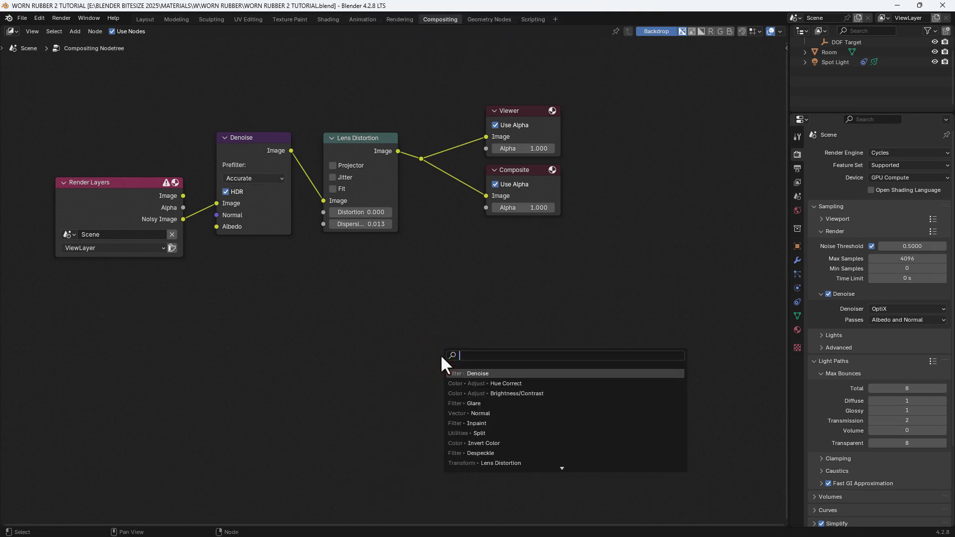
pyautogui.write('DENOI')
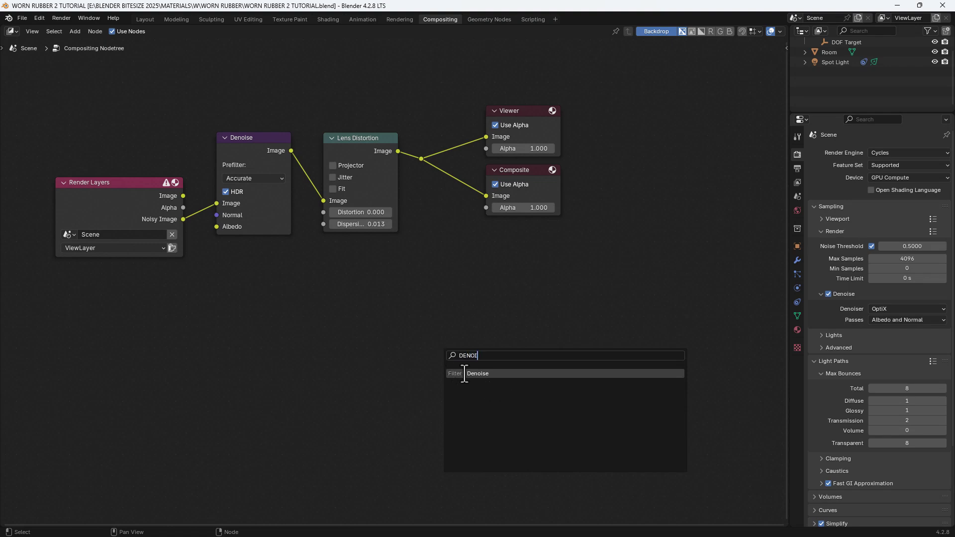
pyautogui.click(463, 374)
pyautogui.click(356, 343)
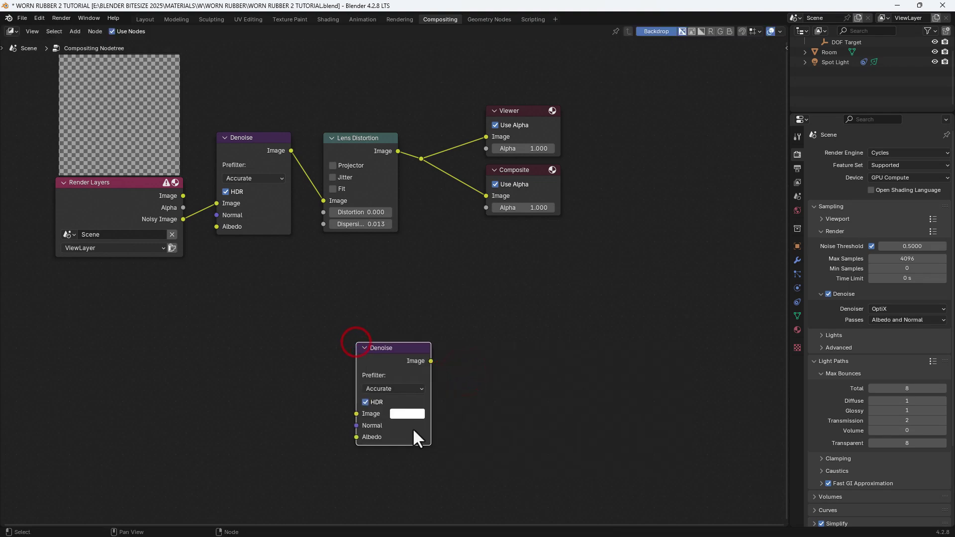
# Delete the unconnected Denoise node below the Lens Distortion node from the compositing node tree
pyautogui.press('Delete')
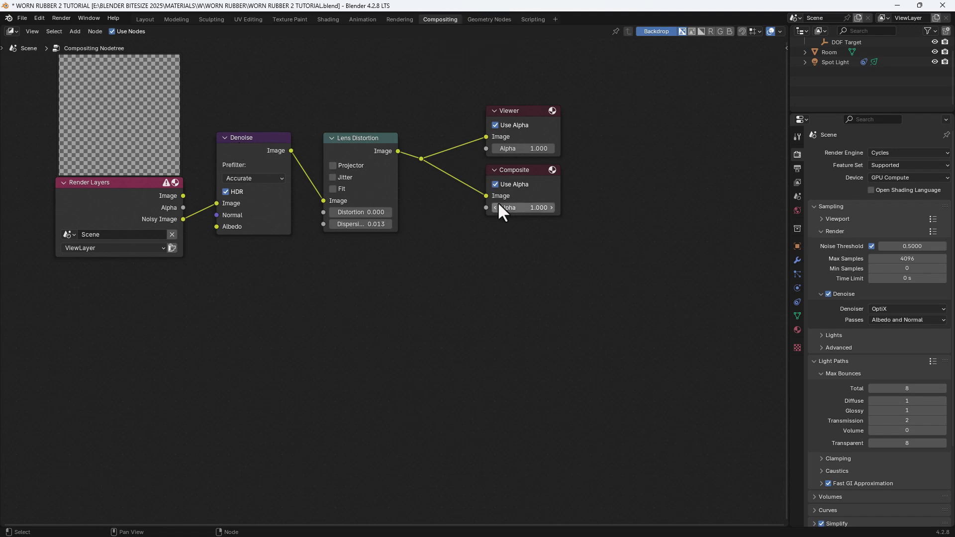
pyautogui.click(493, 323)
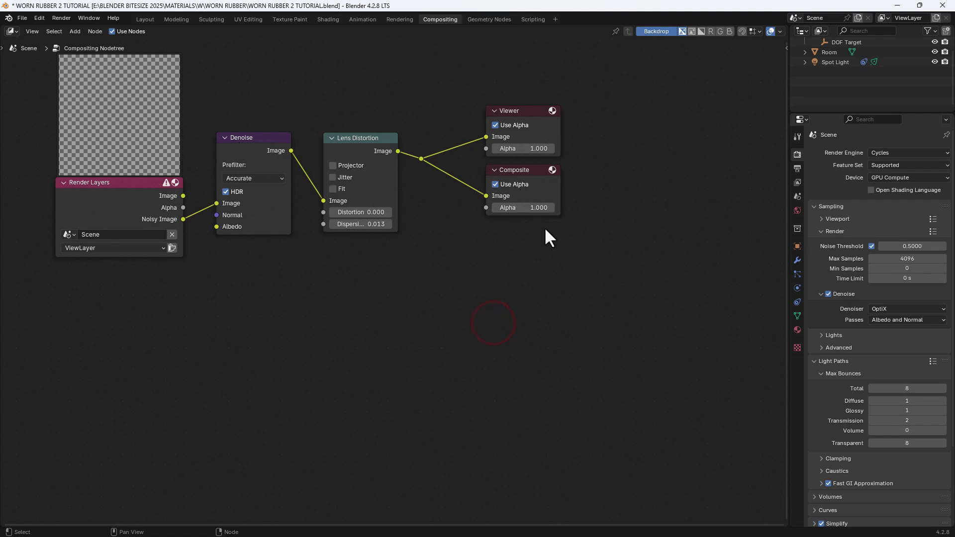
# Return to the Shading workspace to save the file and render the still image of Suzanne
pyautogui.click(328, 19)
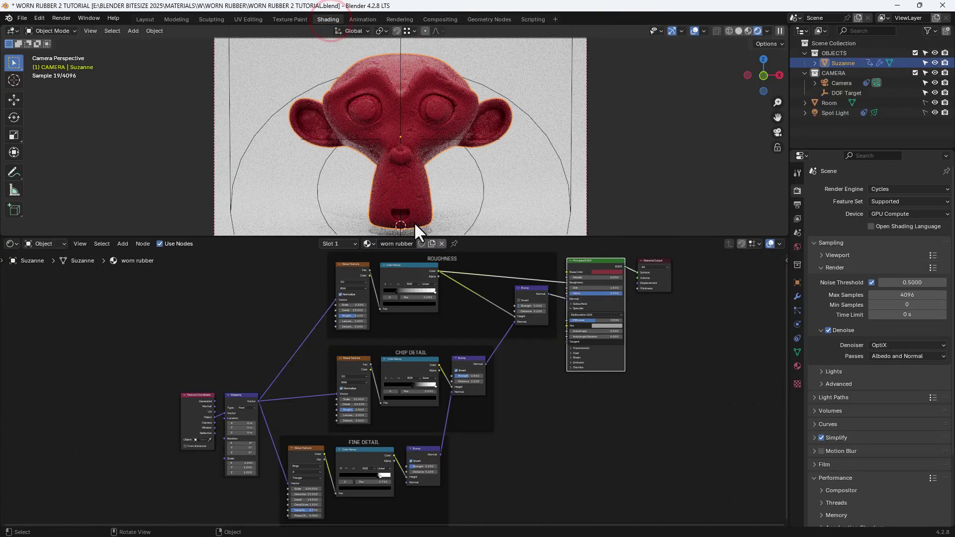
pyautogui.hotkey('ctrl', 's')
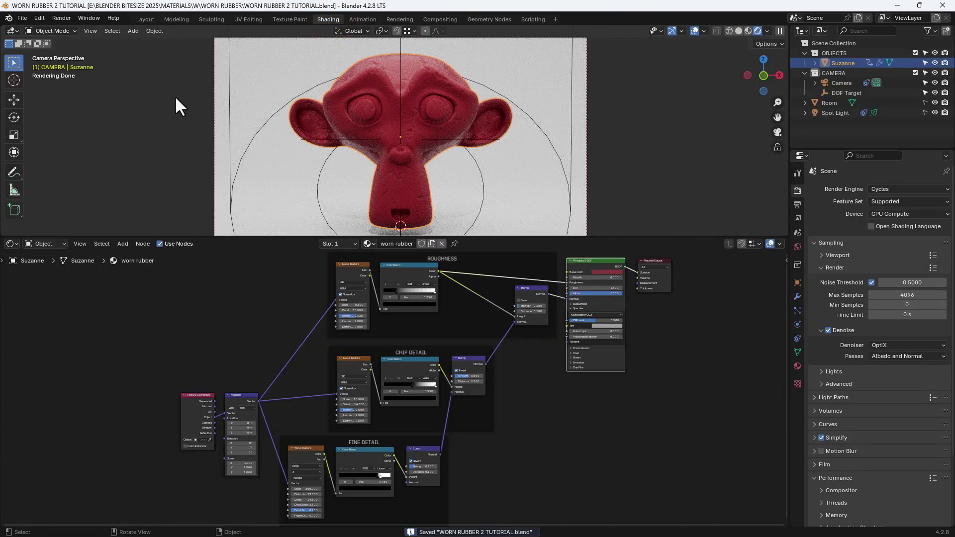
pyautogui.click(59, 20)
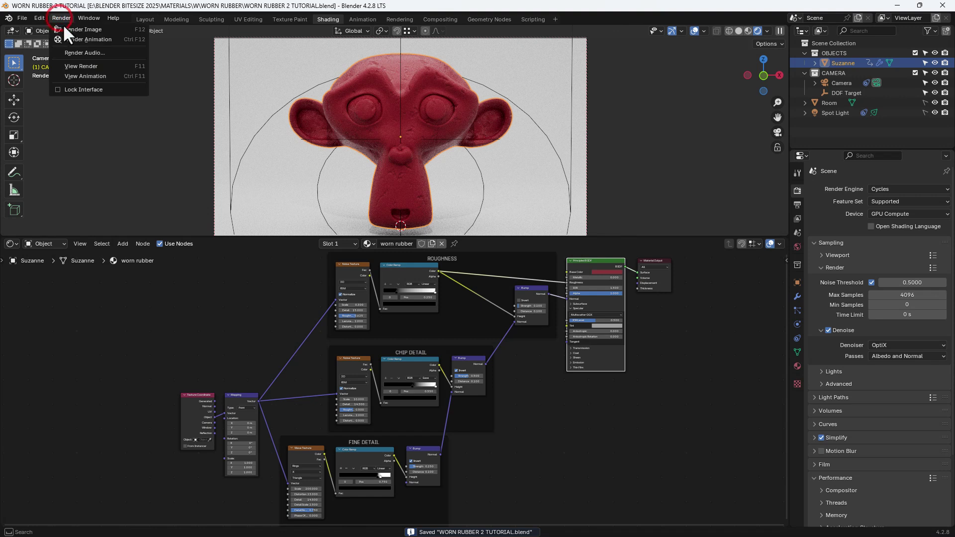
pyautogui.click(65, 28)
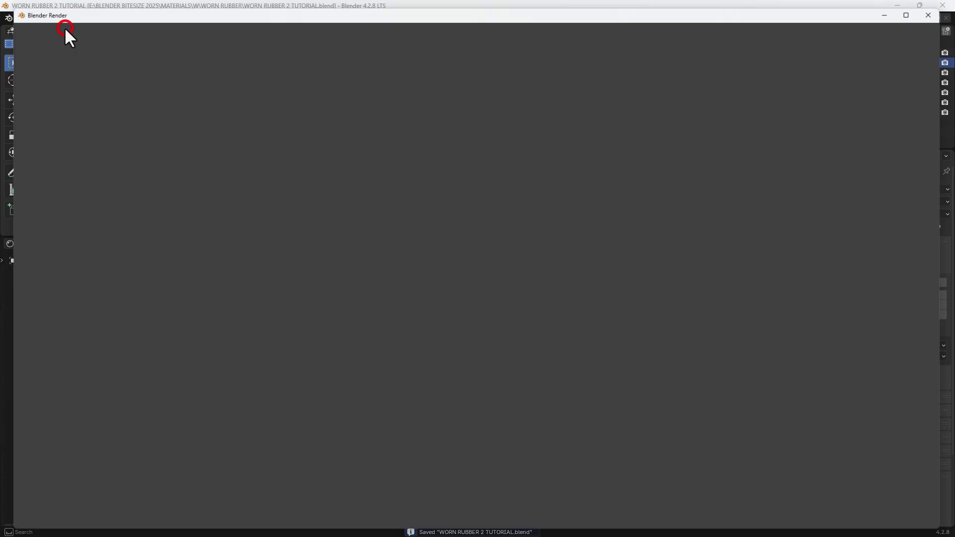